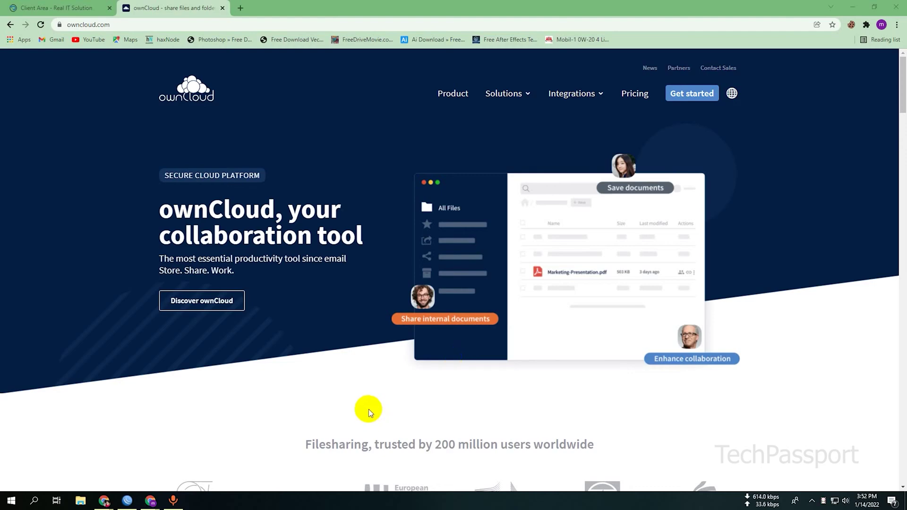
# - Switch to the hosting client area dashboard
pyautogui.scroll(-3, 351, 403)
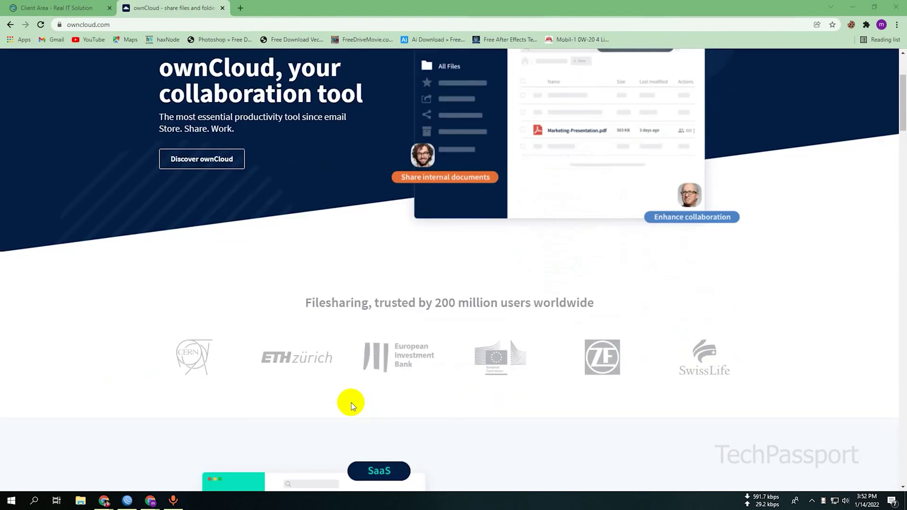
pyautogui.scroll(3, 351, 403)
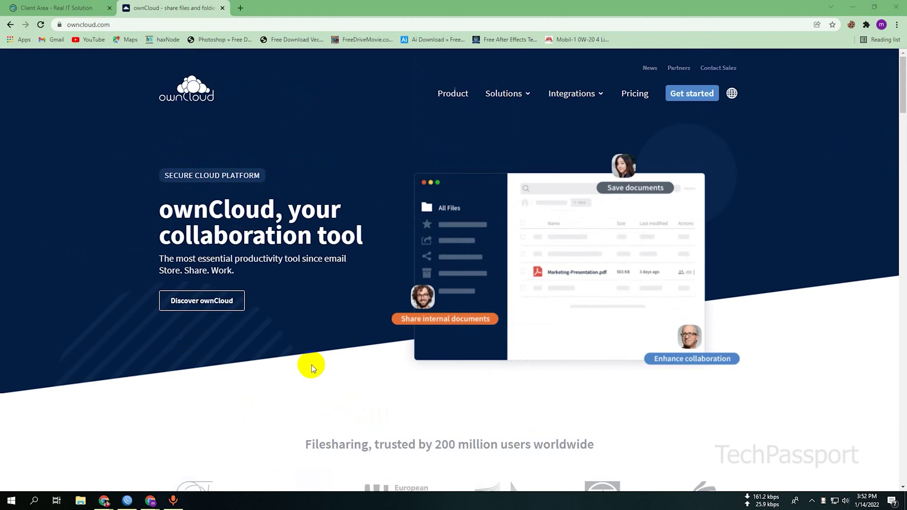
pyautogui.scroll(-2, 312, 365)
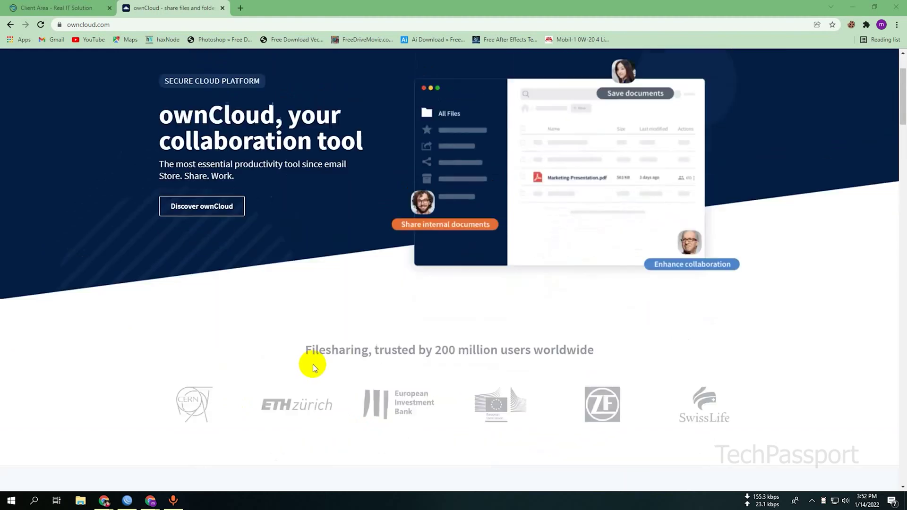
pyautogui.scroll(2, 313, 365)
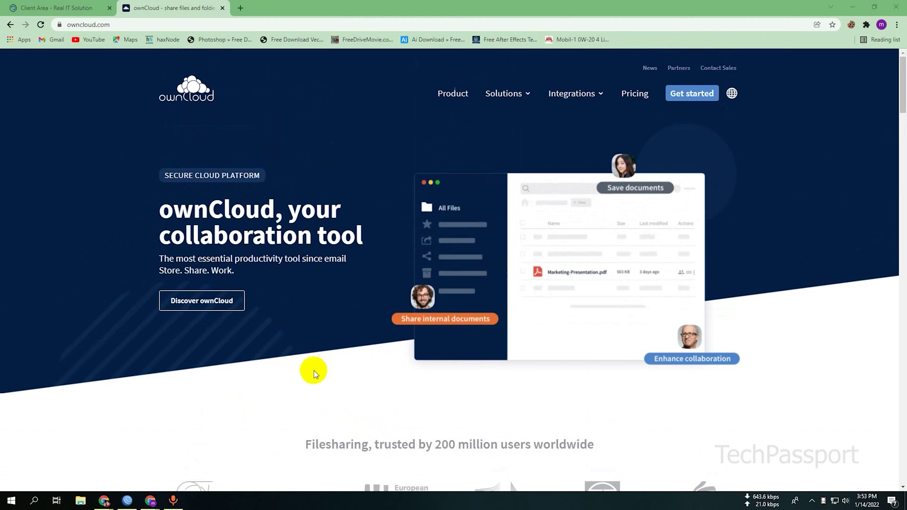
pyautogui.click(225, 359)
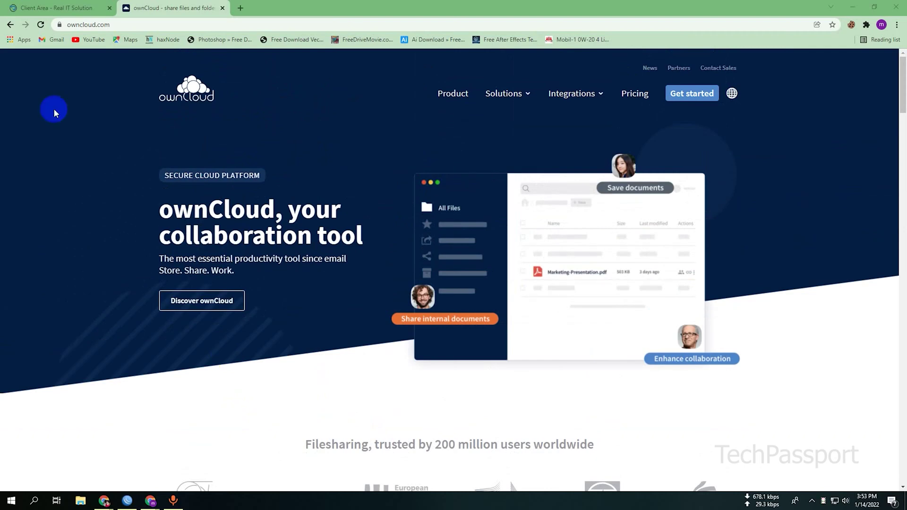
pyautogui.click(82, 10)
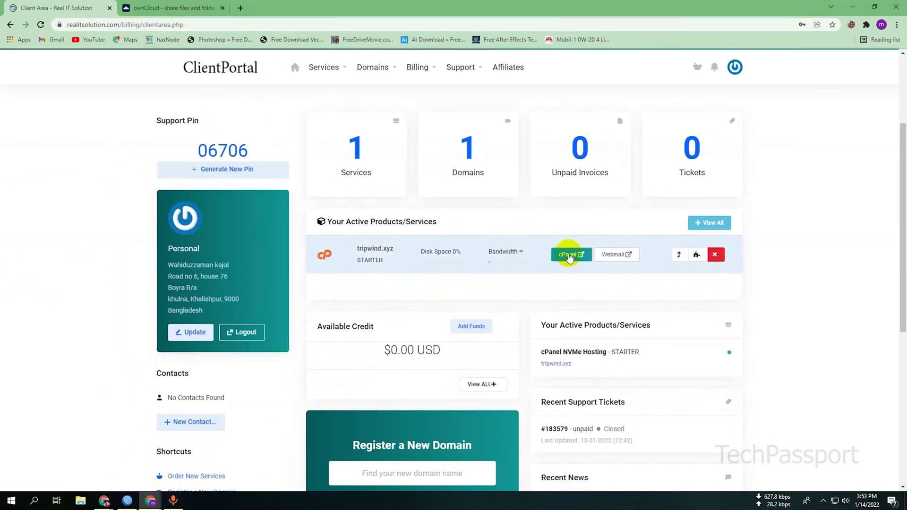
# - Open cPanel for tripwind.xyz and scroll down to its Software section
pyautogui.click(569, 257)
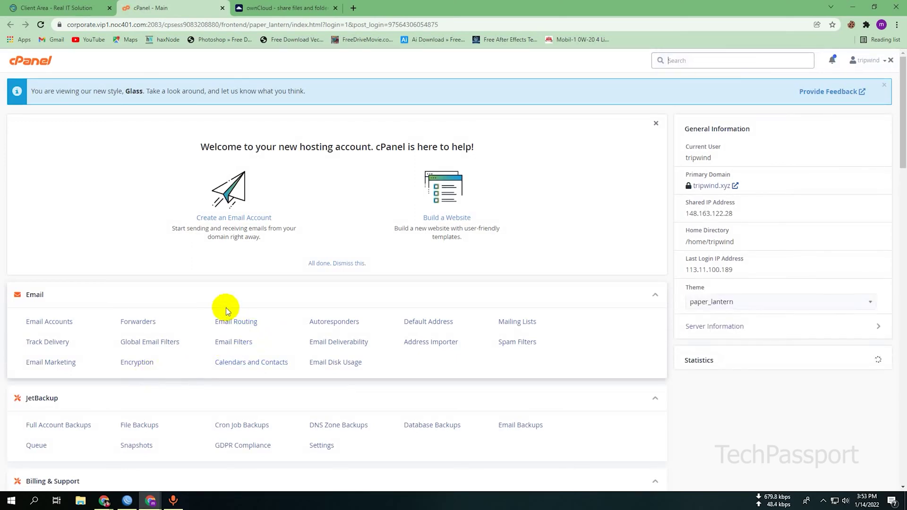
pyautogui.scroll(-6, 226, 308)
pyautogui.scroll(-3, 226, 309)
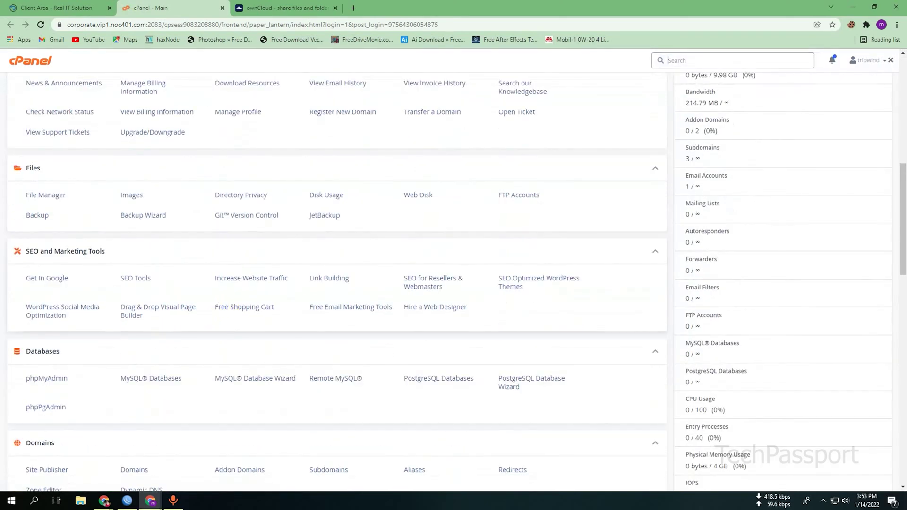
pyautogui.scroll(-4, 184, 319)
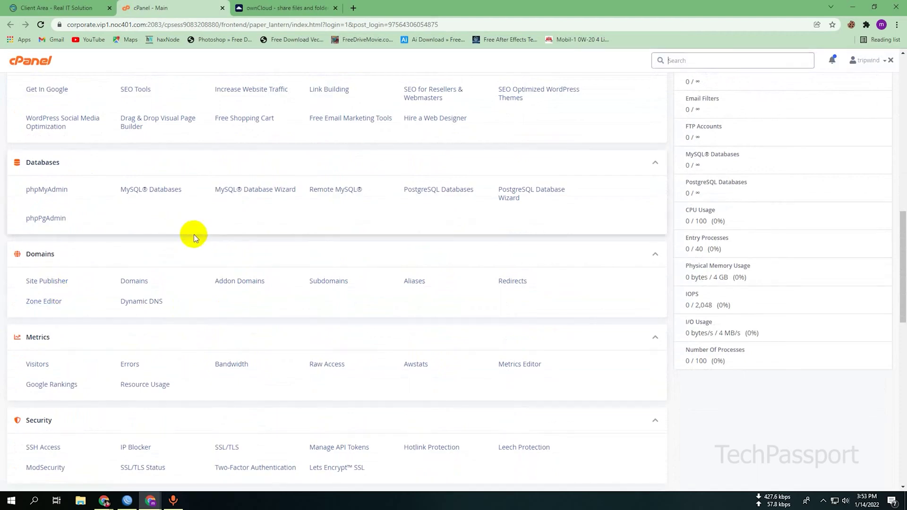
pyautogui.scroll(3, 142, 269)
pyautogui.scroll(1, 125, 267)
pyautogui.scroll(-10, 241, 256)
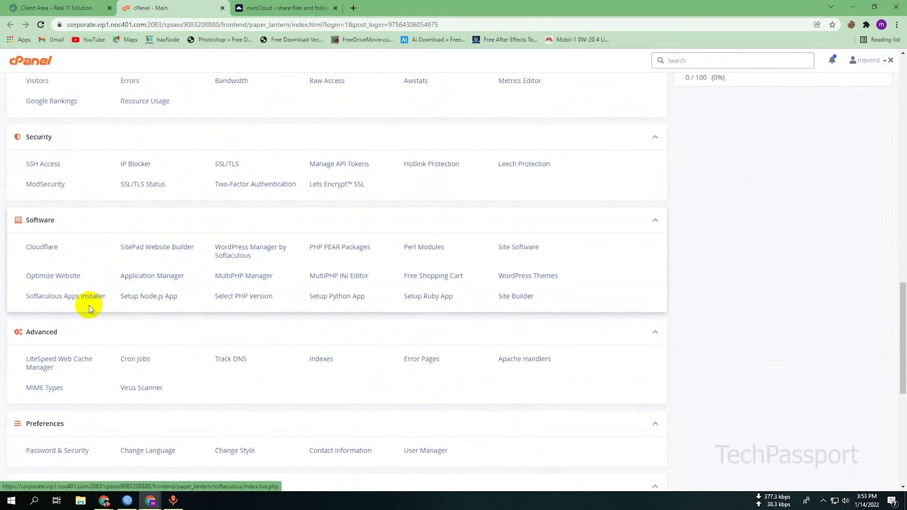
# - Open Softaculous, find ownCloud under File Management, and start its Install Now form
pyautogui.click(76, 299)
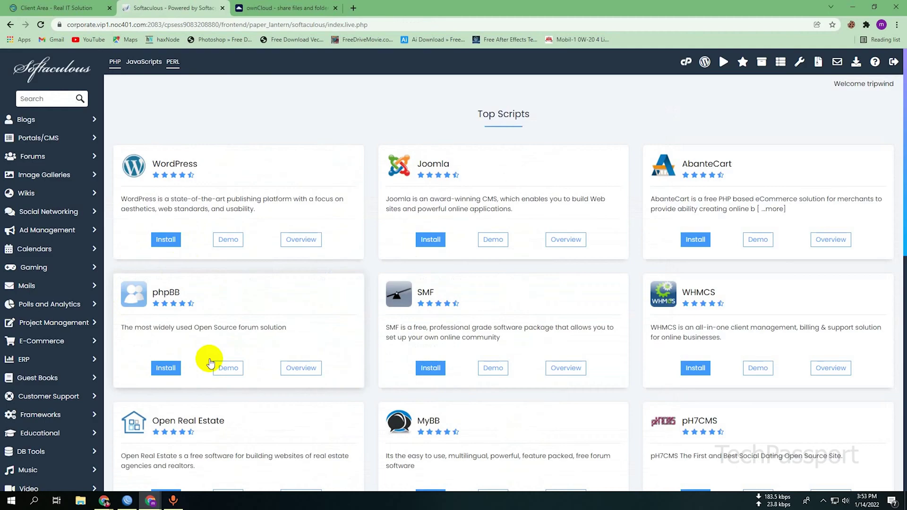
pyautogui.scroll(-5, 67, 250)
pyautogui.click(66, 257)
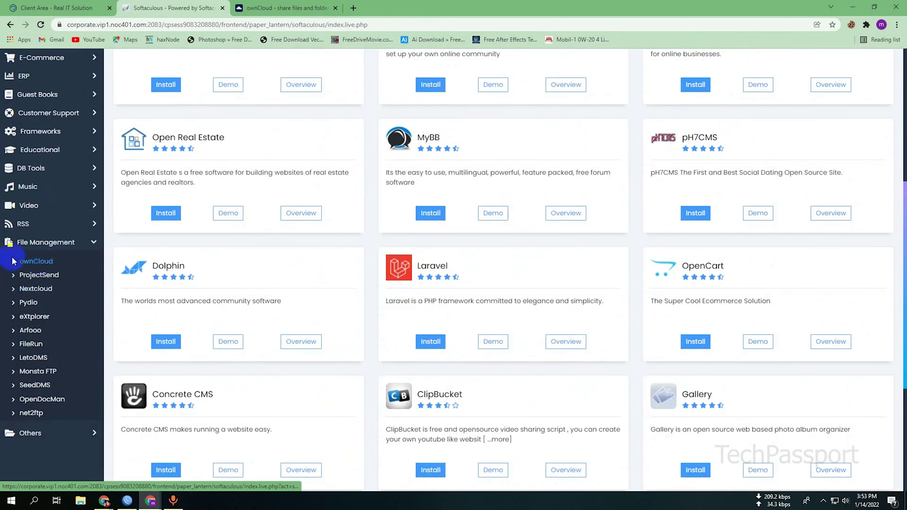
pyautogui.click(38, 263)
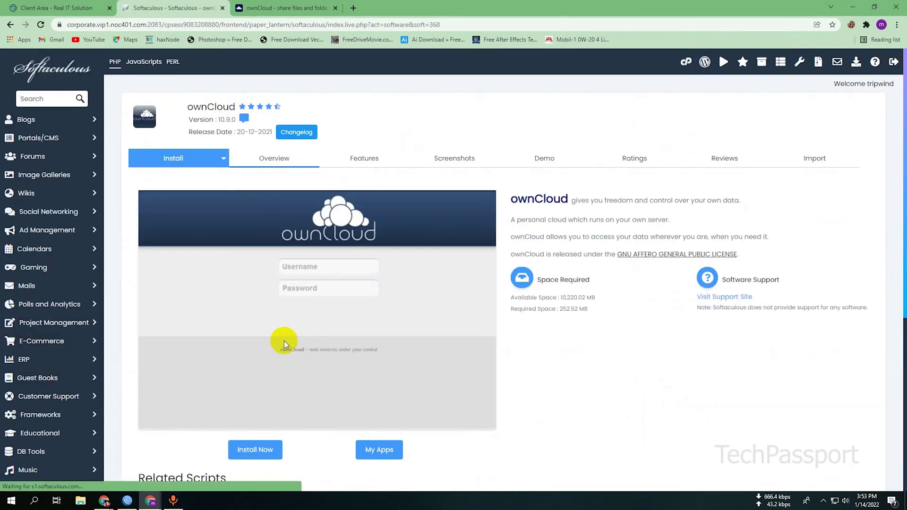
pyautogui.scroll(-4, 284, 341)
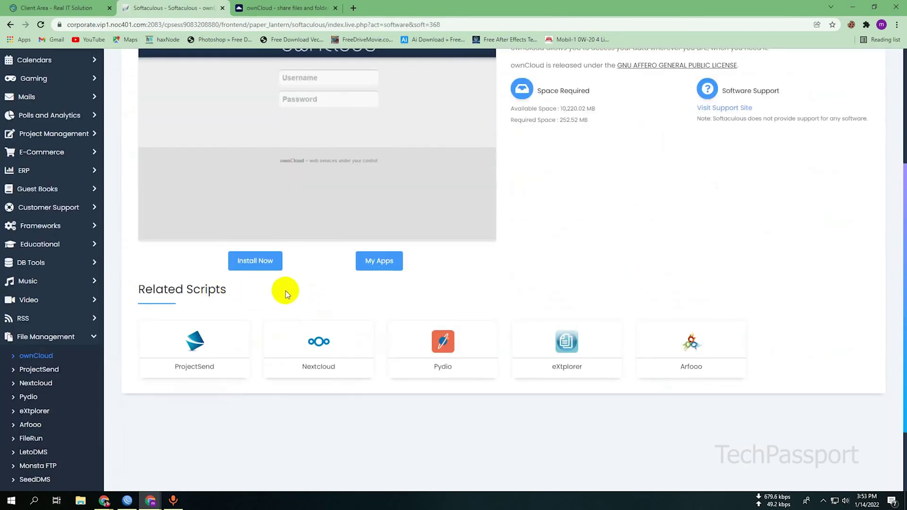
pyautogui.click(258, 263)
pyautogui.scroll(5, 257, 299)
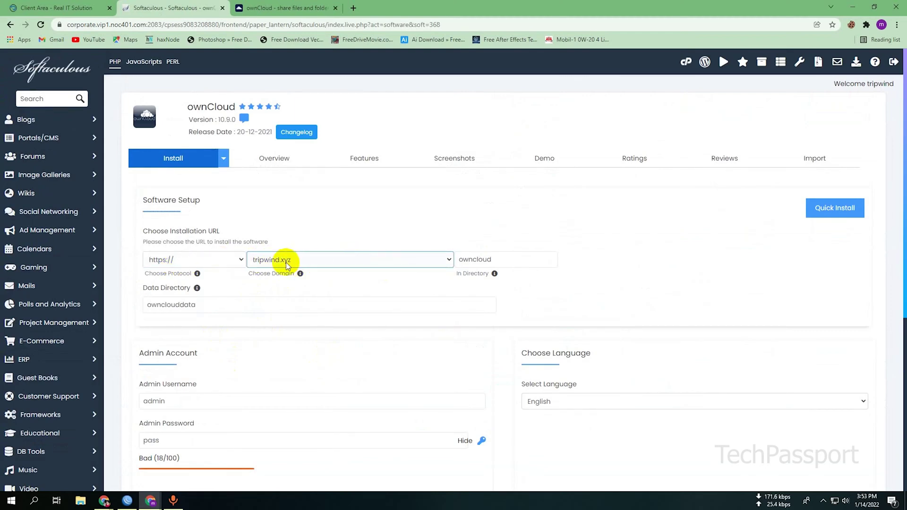
# - Choose cloud.tripwind.xyz as the install domain and clear the 'owncloud' directory field
pyautogui.click(358, 263)
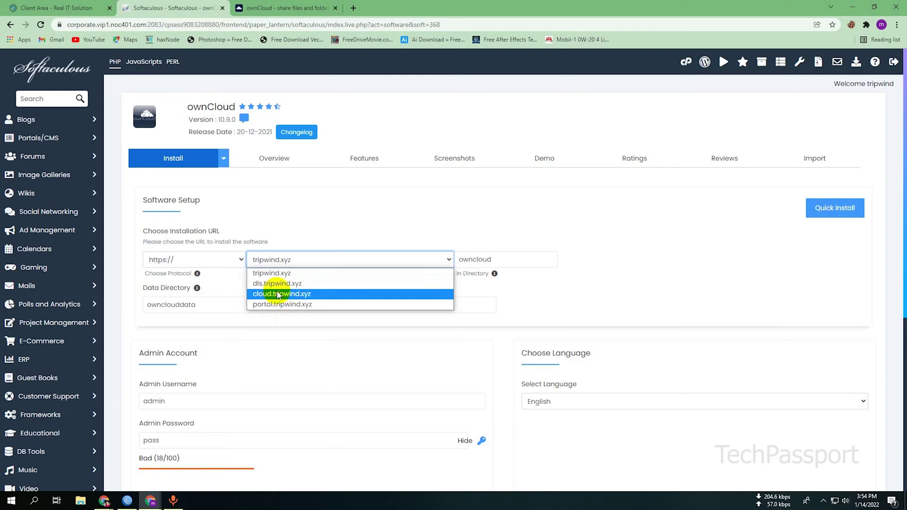
pyautogui.click(267, 294)
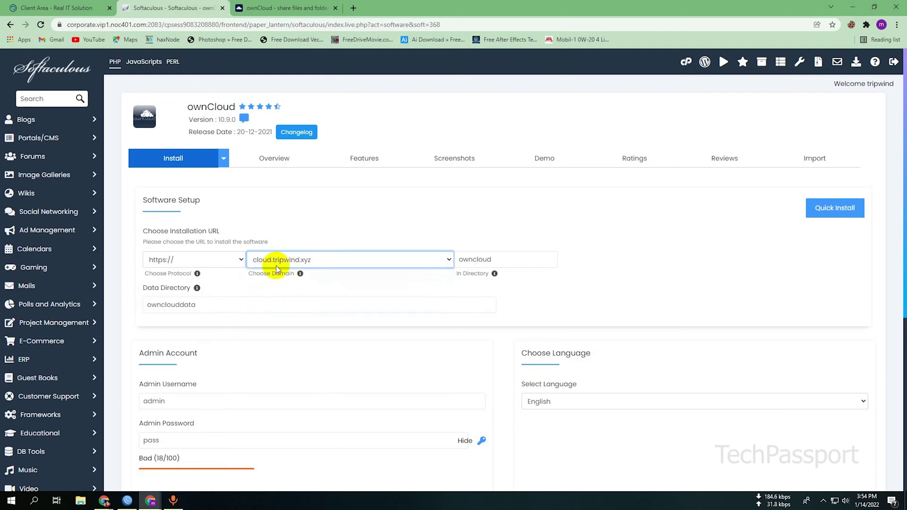
pyautogui.click(319, 261)
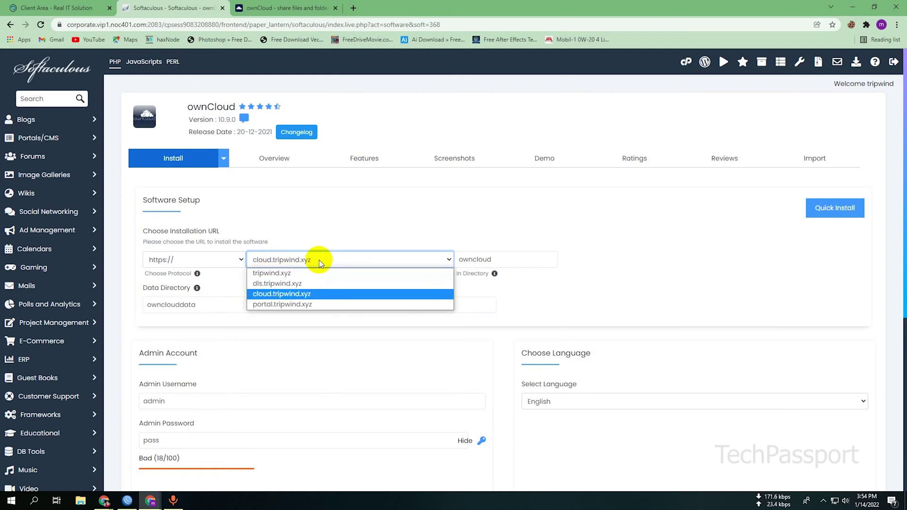
pyautogui.click(319, 261)
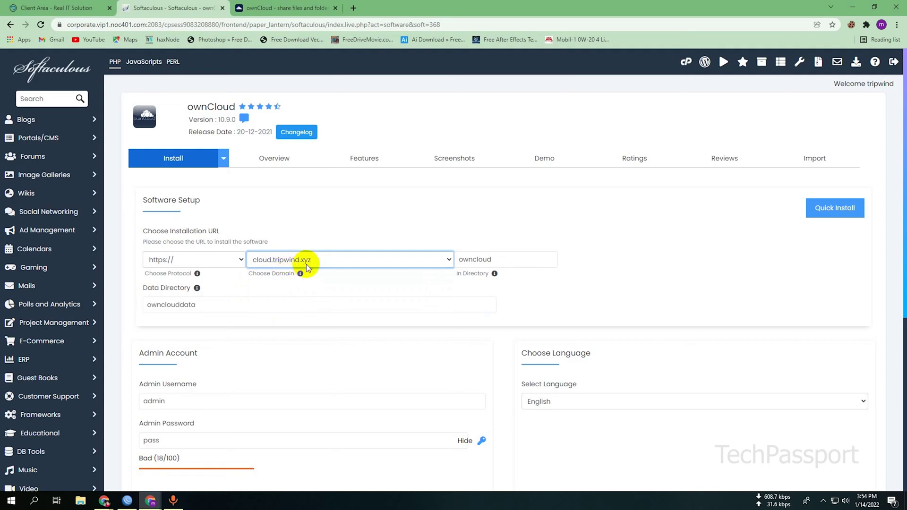
pyautogui.moveTo(536, 260); pyautogui.dragTo(455, 260)
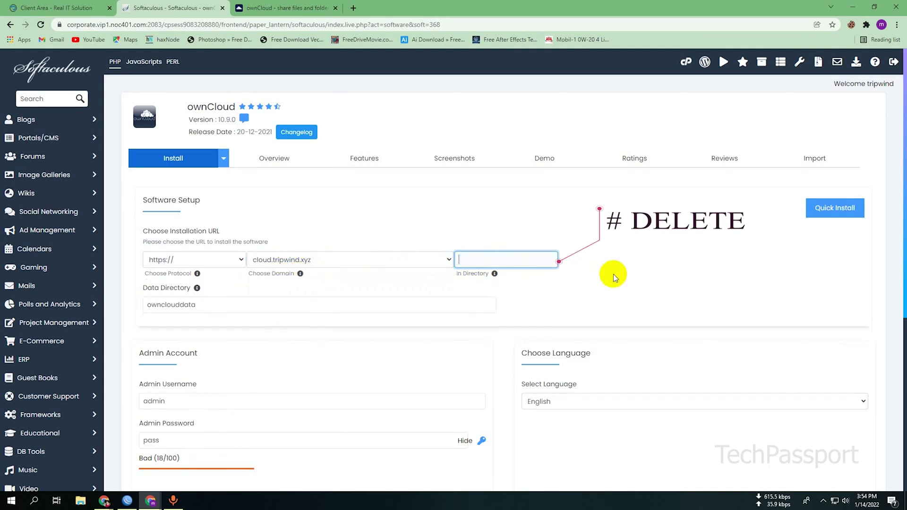
pyautogui.click(633, 279)
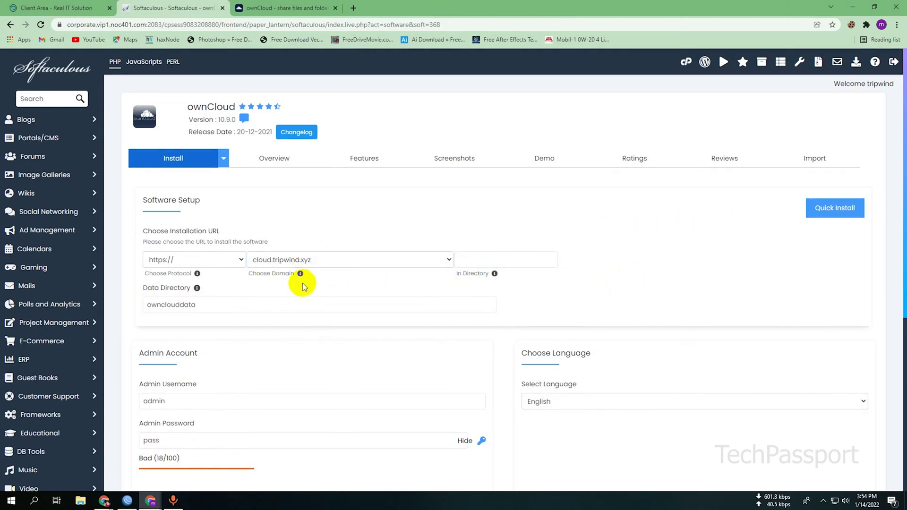
# - Replace the default admin password with a new password
pyautogui.scroll(-3, 547, 279)
pyautogui.click(169, 303)
pyautogui.press('BackSpace')
pyautogui.press('BackSpace')
pyautogui.press('BackSpace')
pyautogui.press('BackSpace')
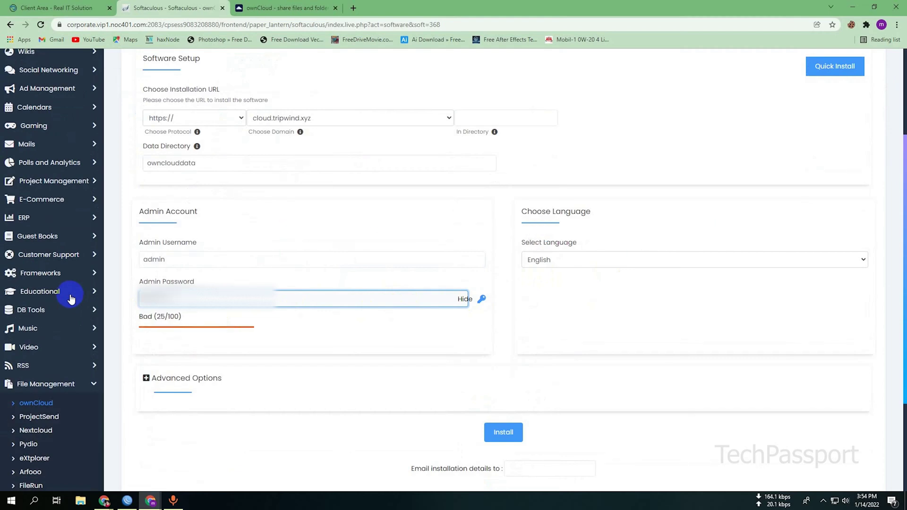
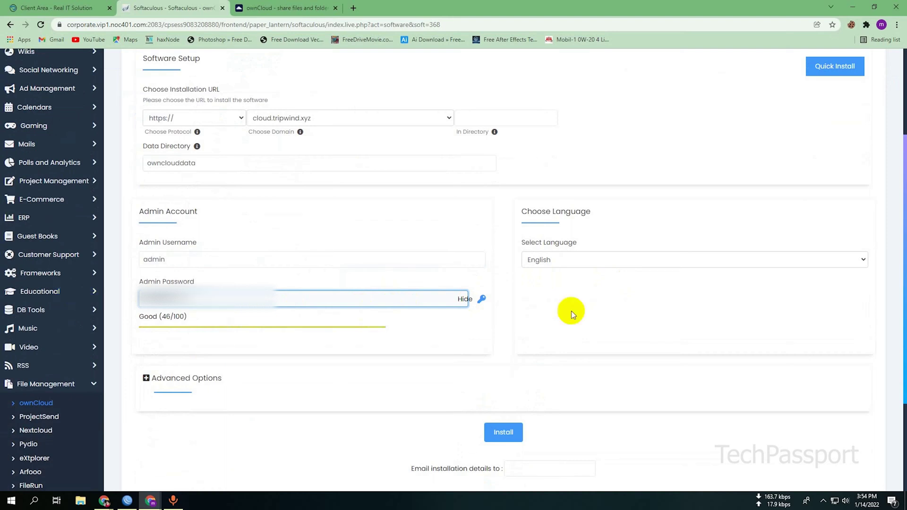
# - Keep English as the install language and confirm the admin username is admin
pyautogui.click(570, 261)
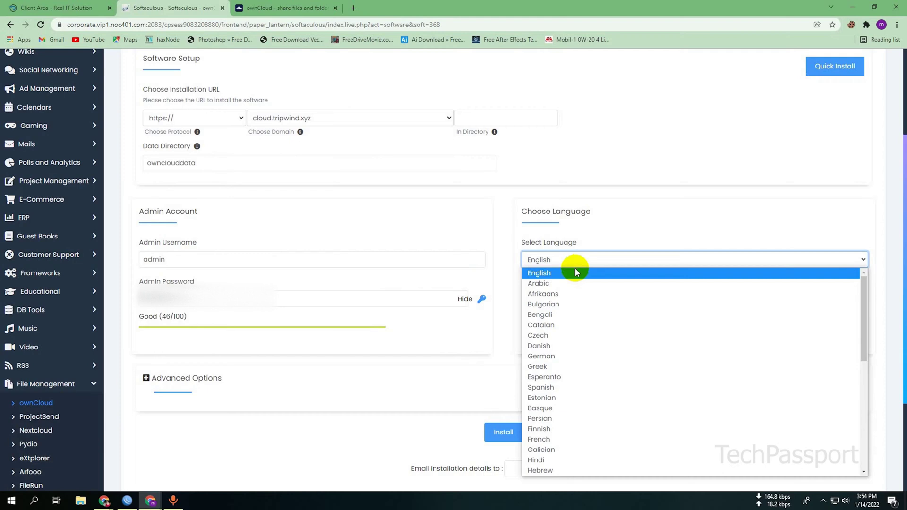
pyautogui.click(576, 273)
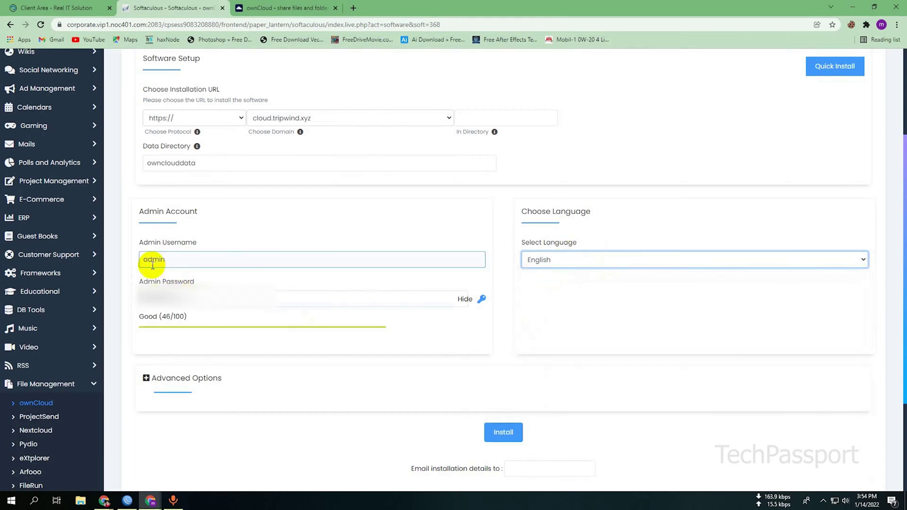
pyautogui.moveTo(186, 259); pyautogui.dragTo(130, 262)
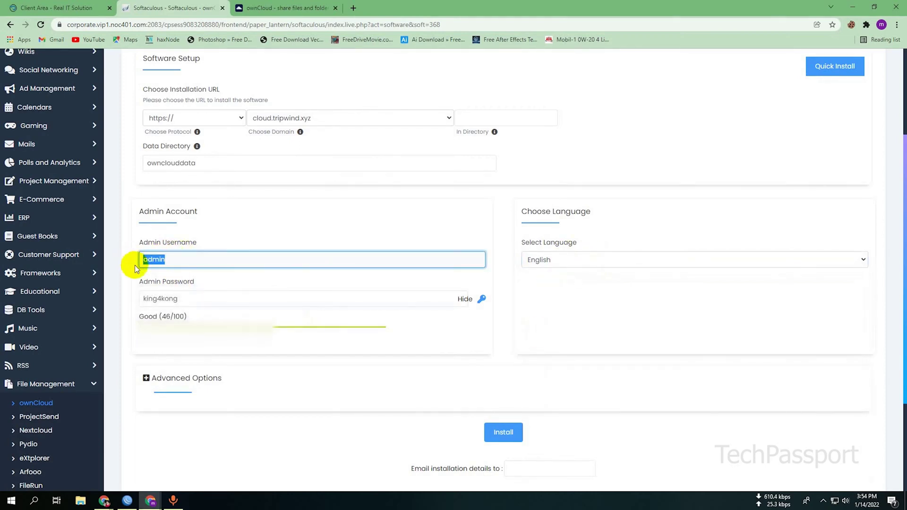
pyautogui.click(133, 276)
pyautogui.scroll(3, 667, 228)
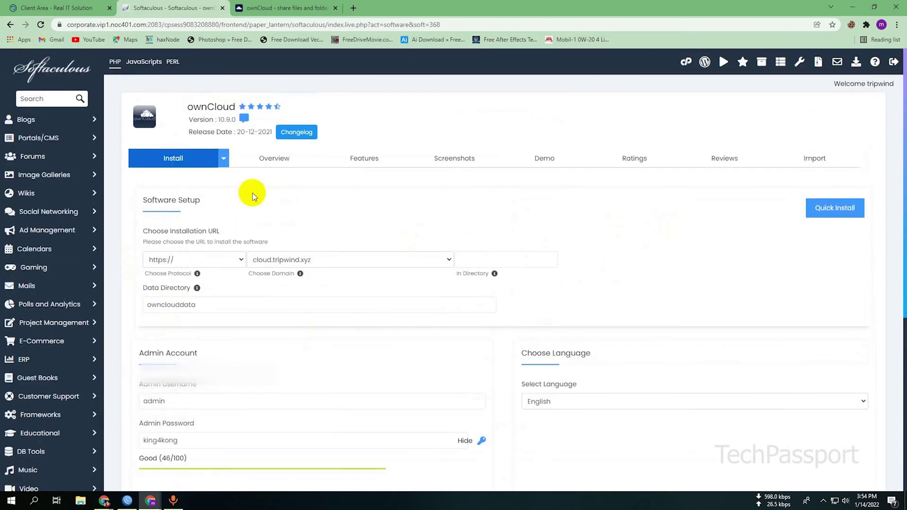
# - Review the Advanced Options and collapse them, leaving the defaults unchanged
pyautogui.scroll(-5, 426, 210)
pyautogui.click(426, 212)
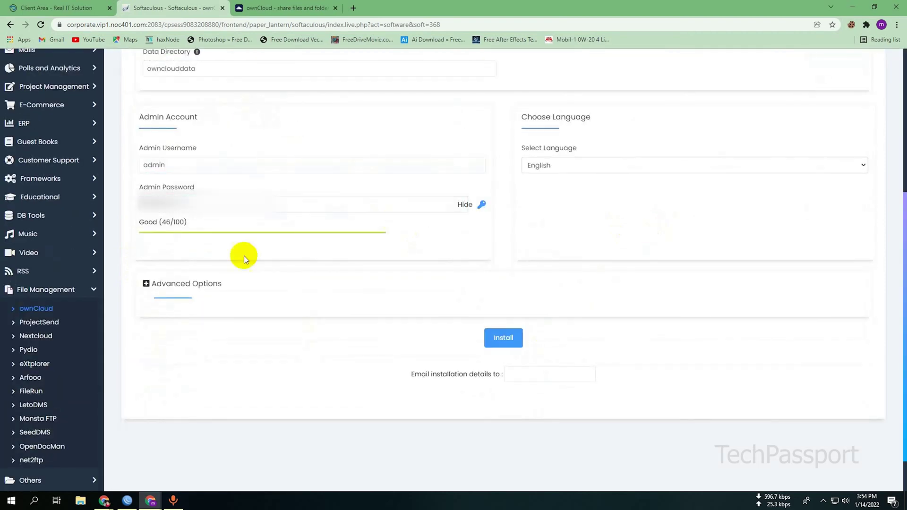
pyautogui.click(170, 286)
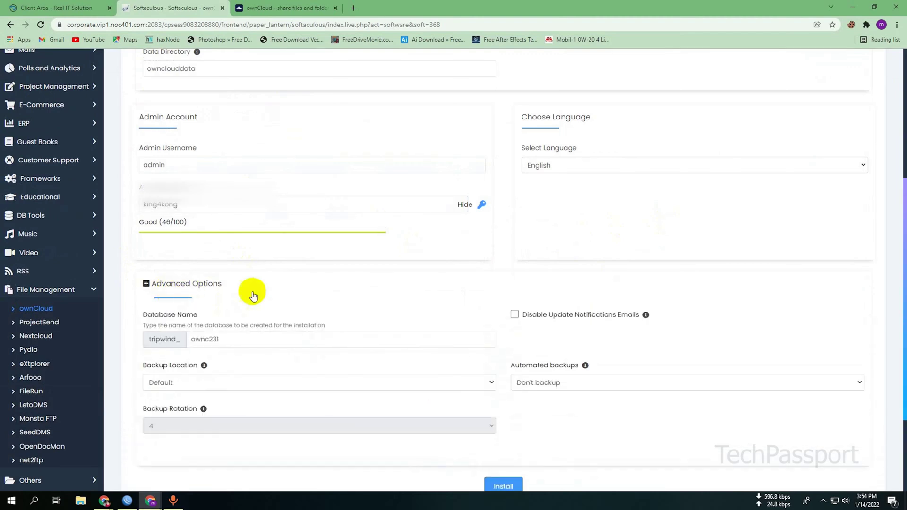
pyautogui.scroll(-2, 289, 294)
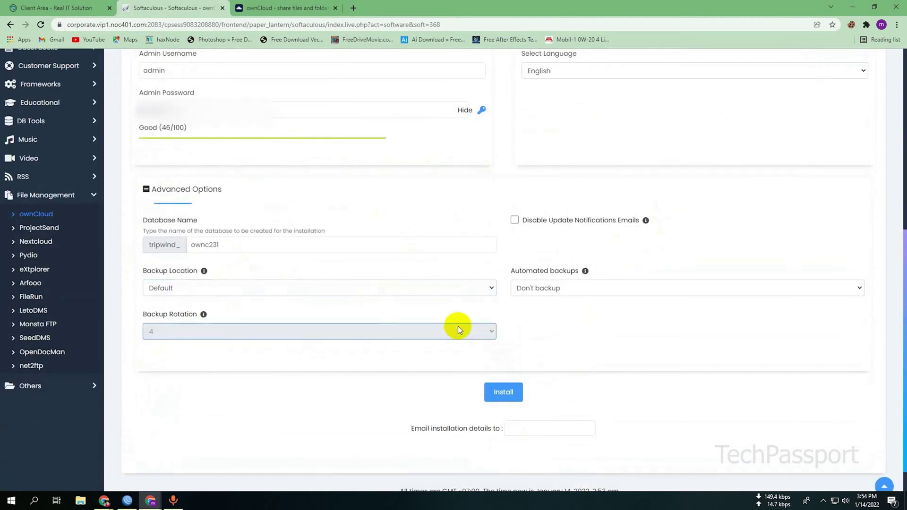
pyautogui.click(186, 200)
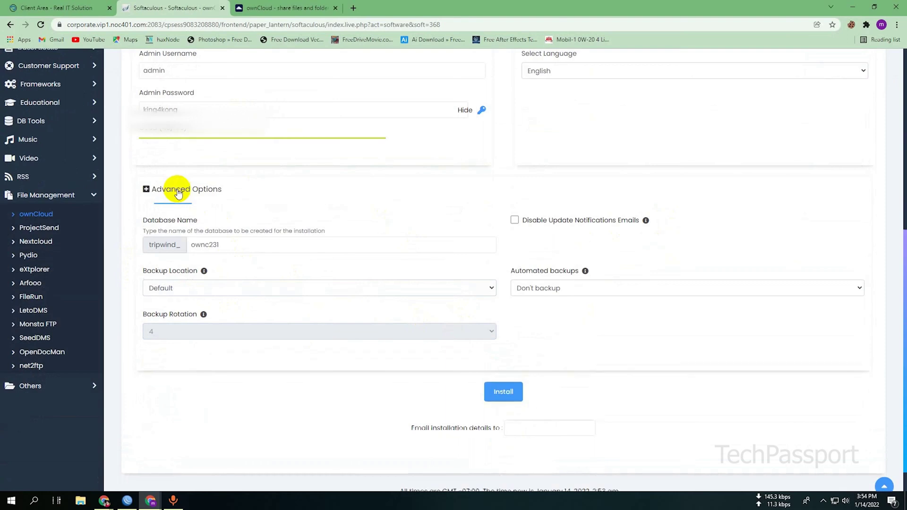
# - Autofill the user's e-mail address for installation details and start the ownCloud install
pyautogui.click(530, 325)
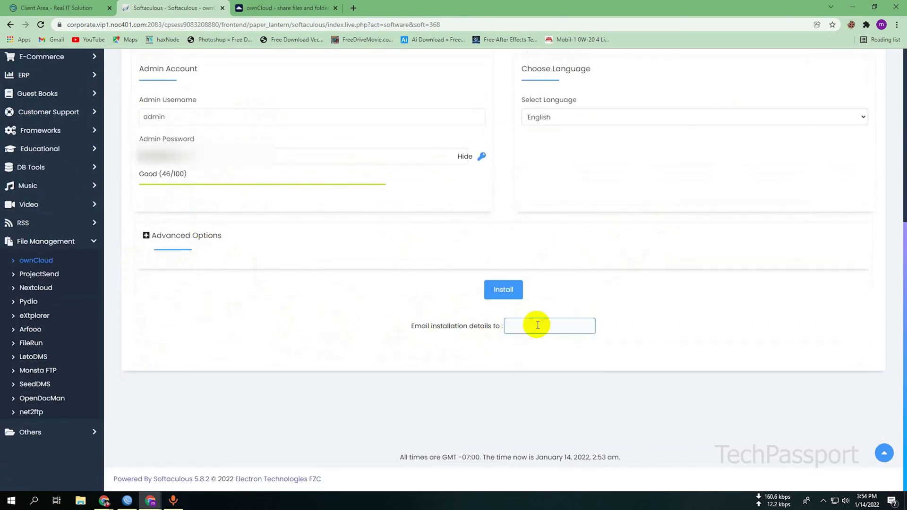
pyautogui.click(538, 346)
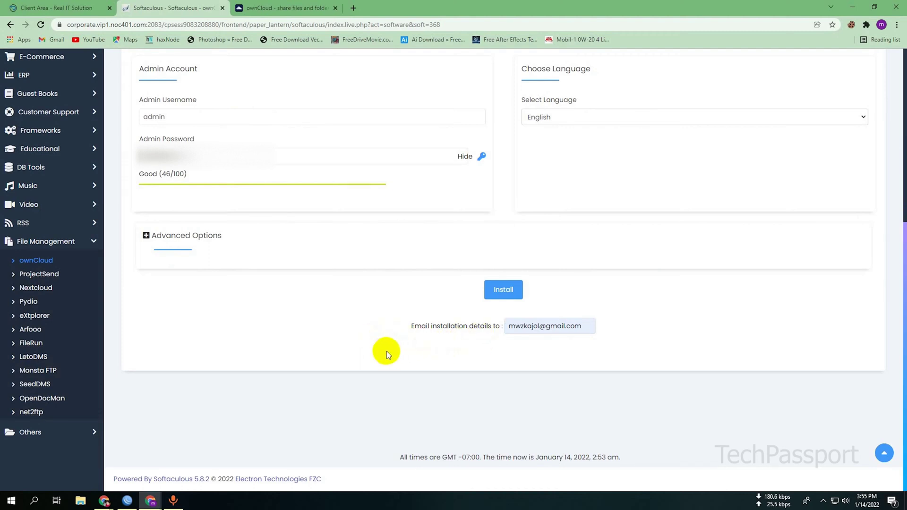
pyautogui.scroll(1, 386, 352)
pyautogui.click(500, 337)
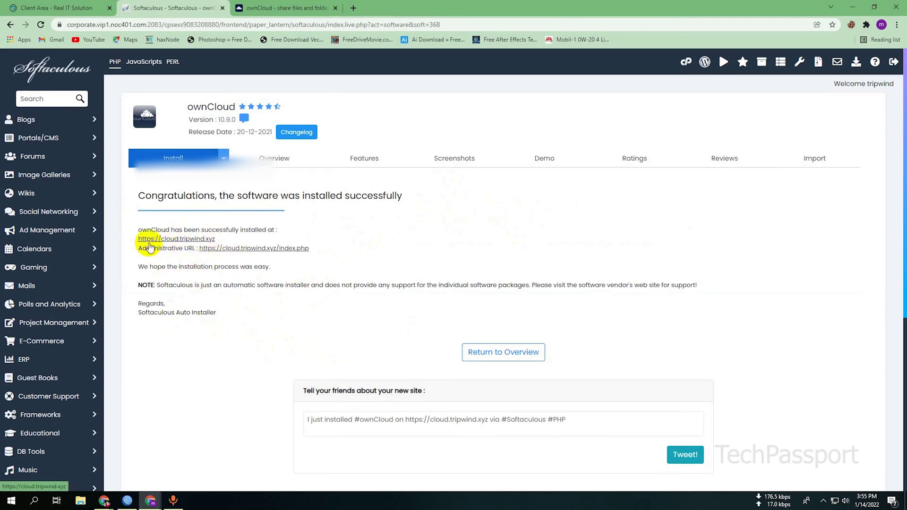
pyautogui.rightClick(179, 242)
pyautogui.click(205, 248)
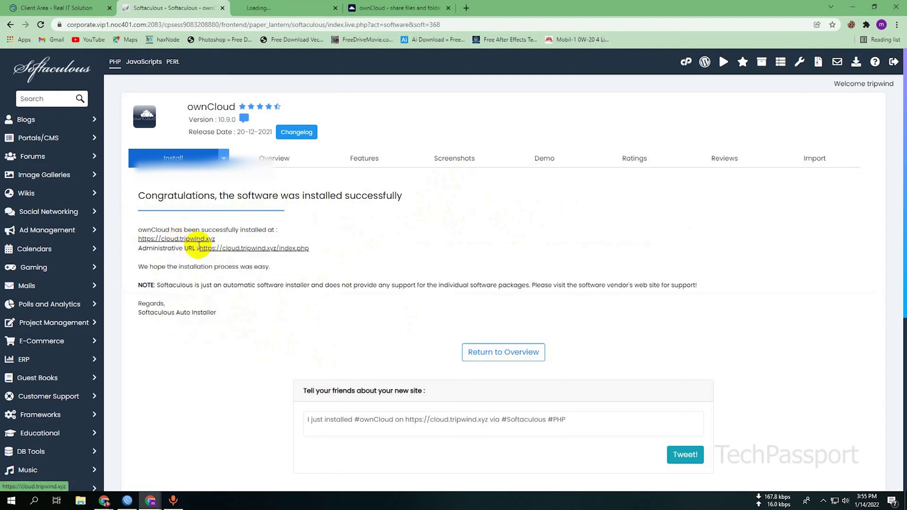
pyautogui.click(268, 8)
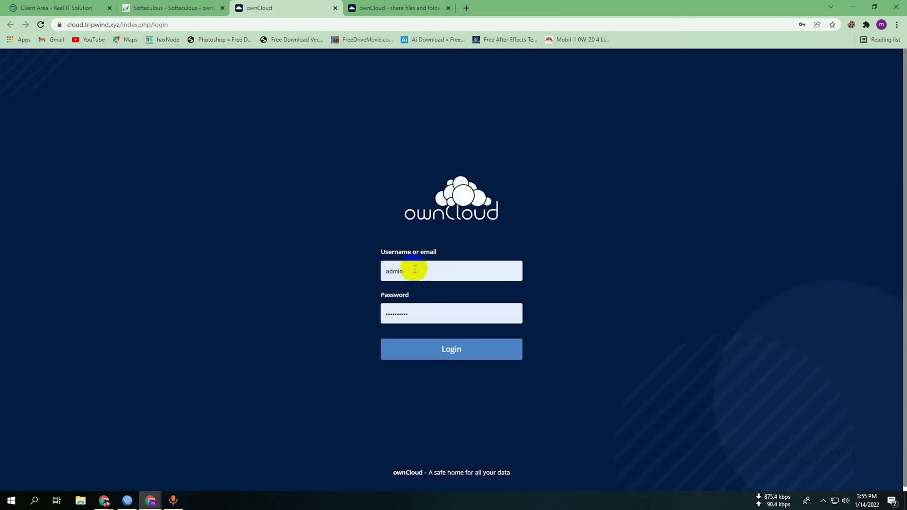
# - Log in to ownCloud as admin with the saved username and the password
pyautogui.click(415, 269)
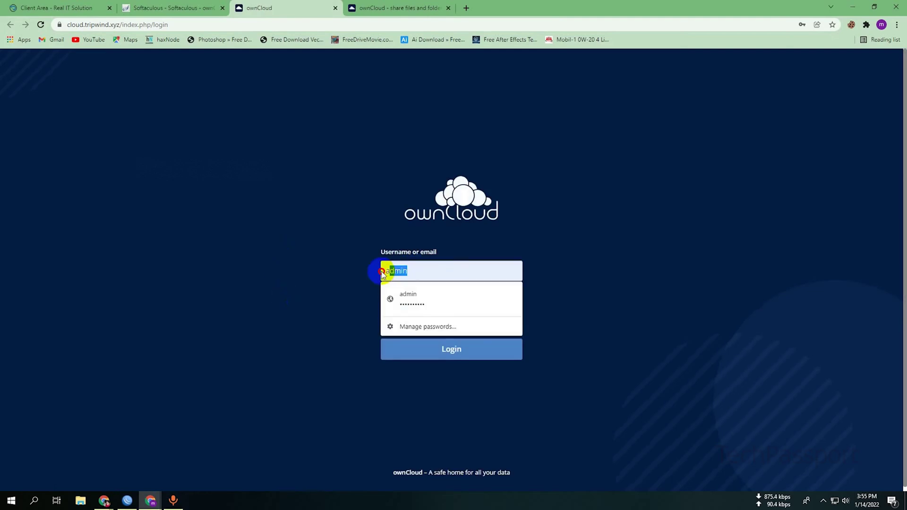
pyautogui.press('Return')
pyautogui.write('•••••••')
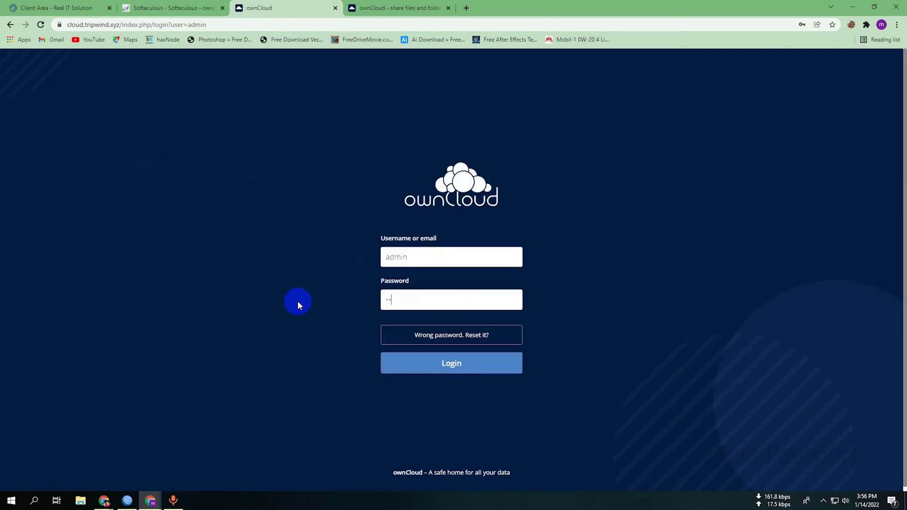
pyautogui.write('••')
pyautogui.click(426, 365)
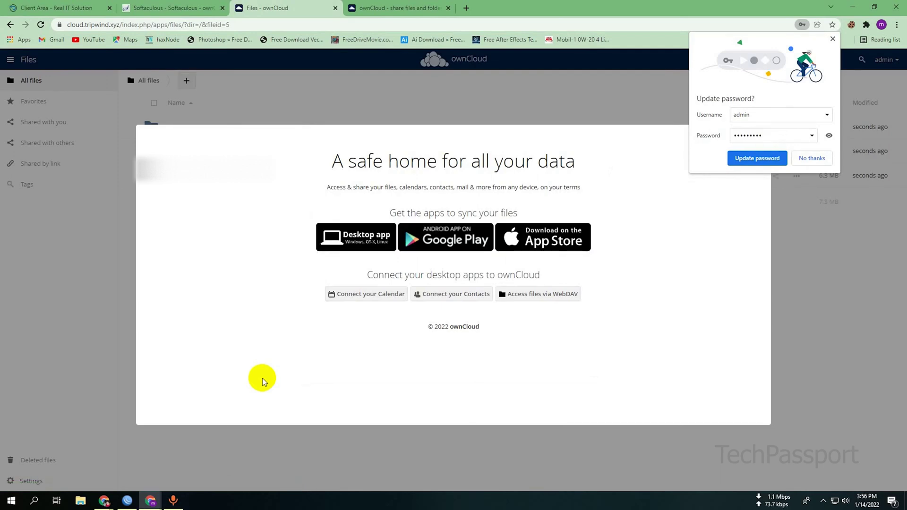
# - Dismiss the browser password bubble and ownCloud welcome overlay, then open the admin menu
pyautogui.click(833, 39)
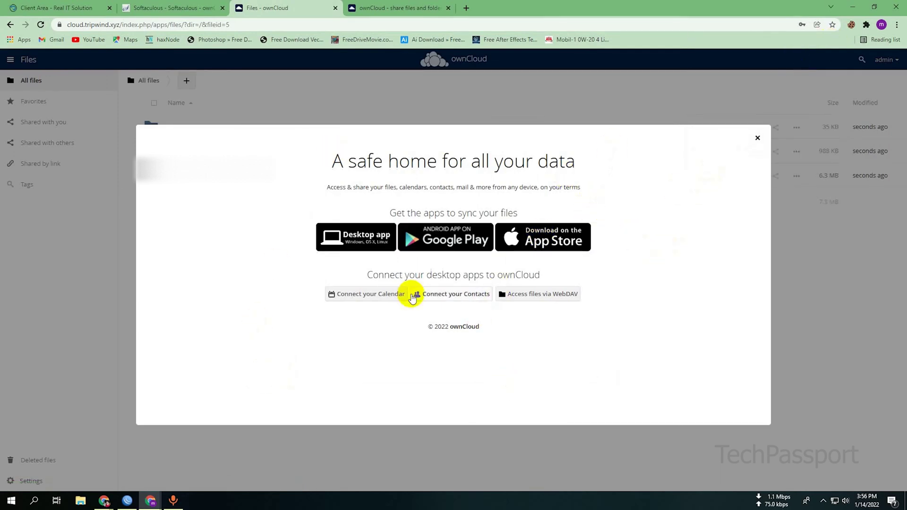
pyautogui.click(757, 138)
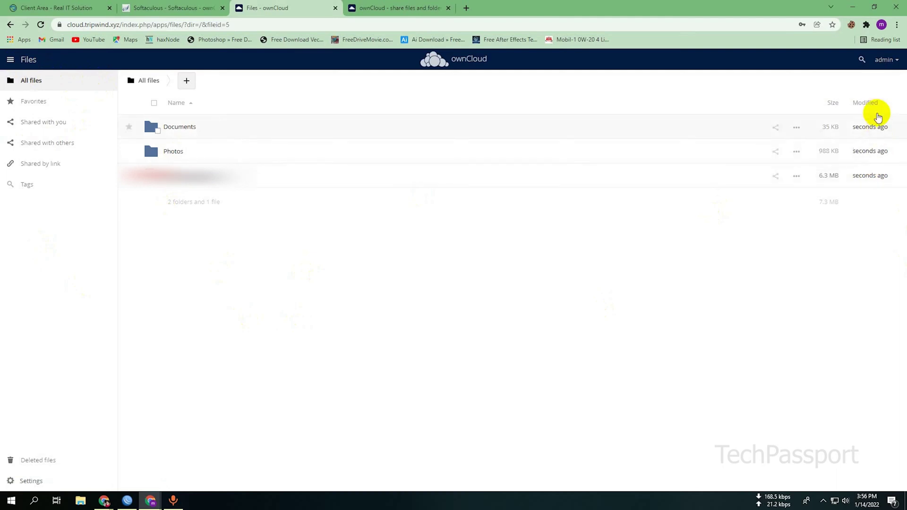
pyautogui.click(892, 63)
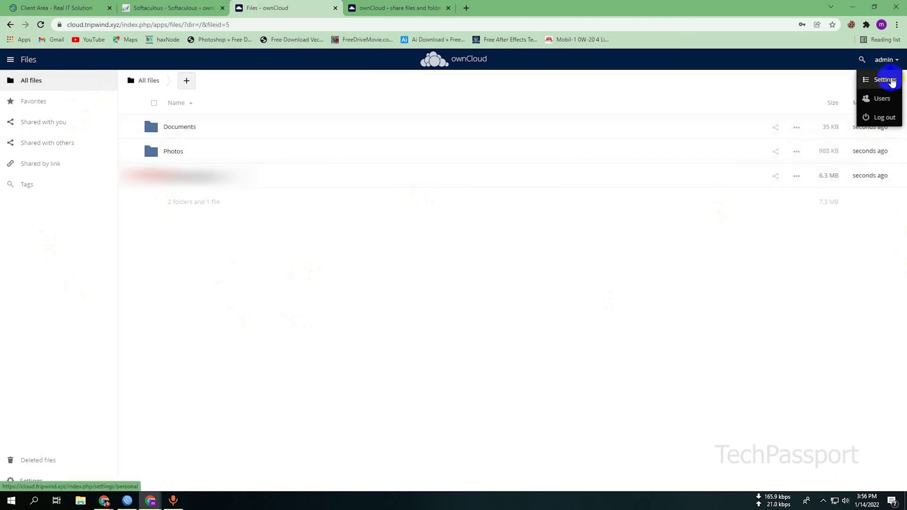
# - Open personal settings and inspect the full name and e-mail fields
pyautogui.click(891, 80)
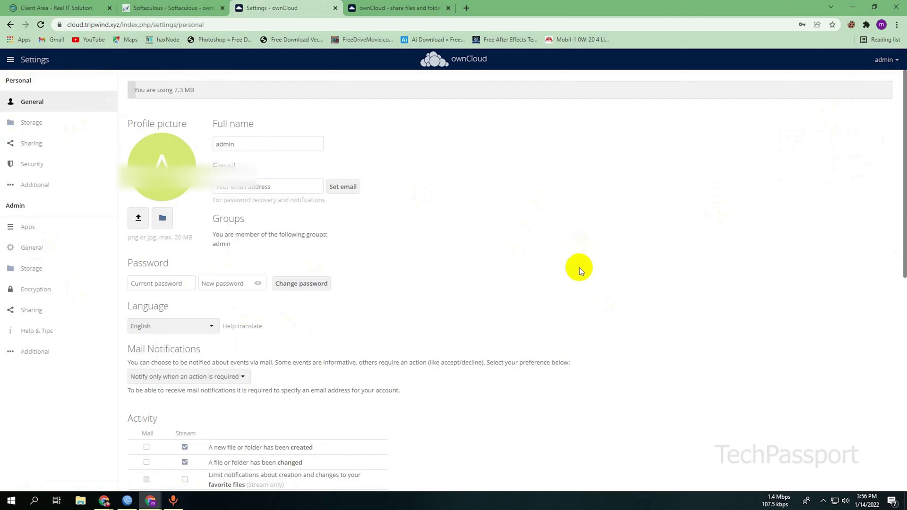
pyautogui.scroll(-3, 580, 266)
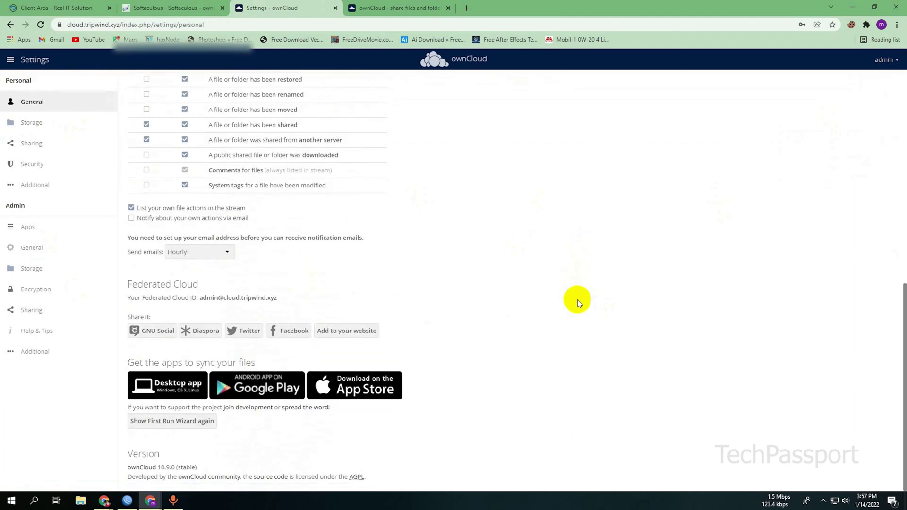
pyautogui.scroll(8, 577, 303)
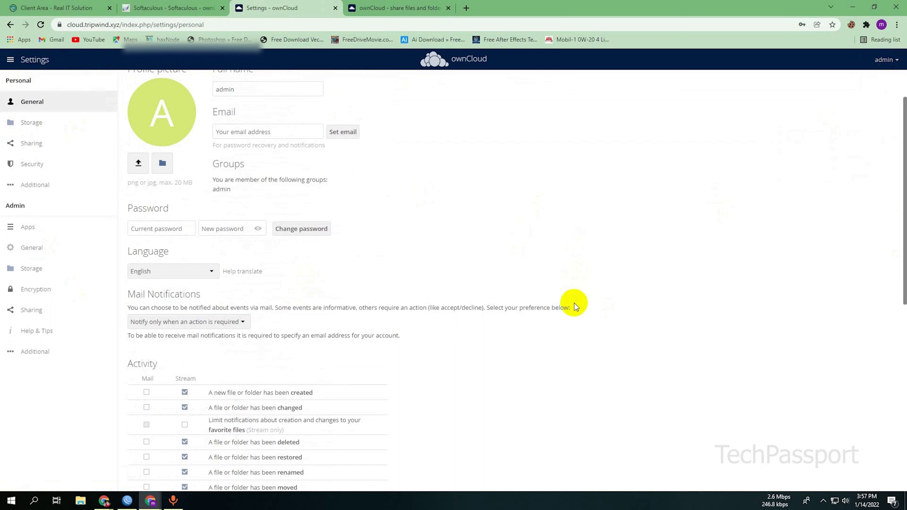
pyautogui.scroll(1, 574, 303)
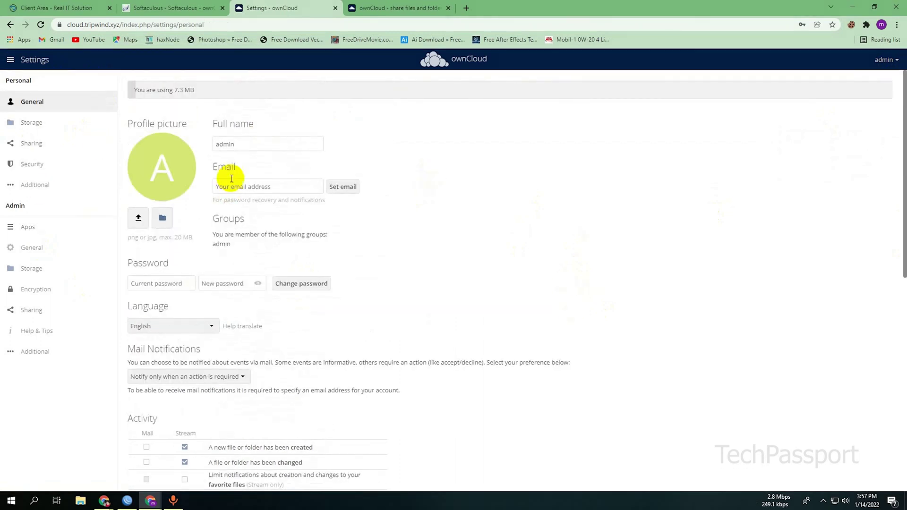
pyautogui.moveTo(249, 144); pyautogui.dragTo(193, 145)
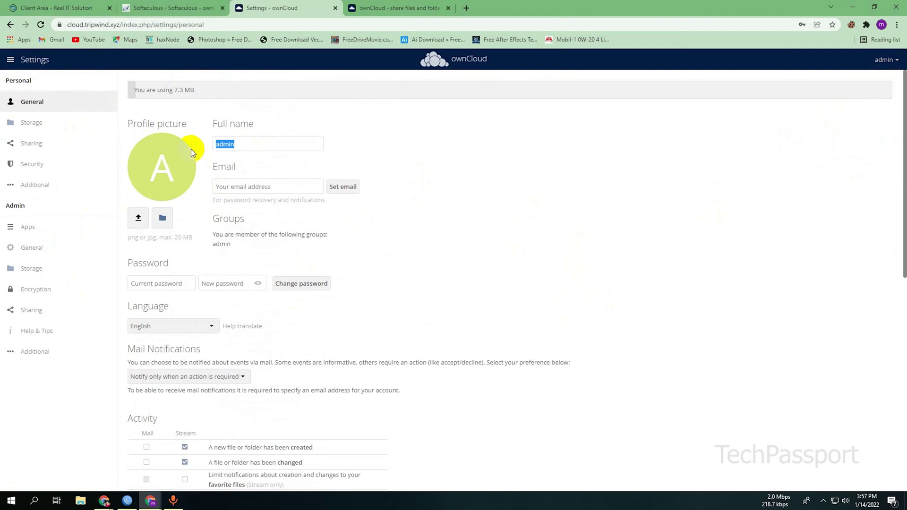
pyautogui.click(285, 185)
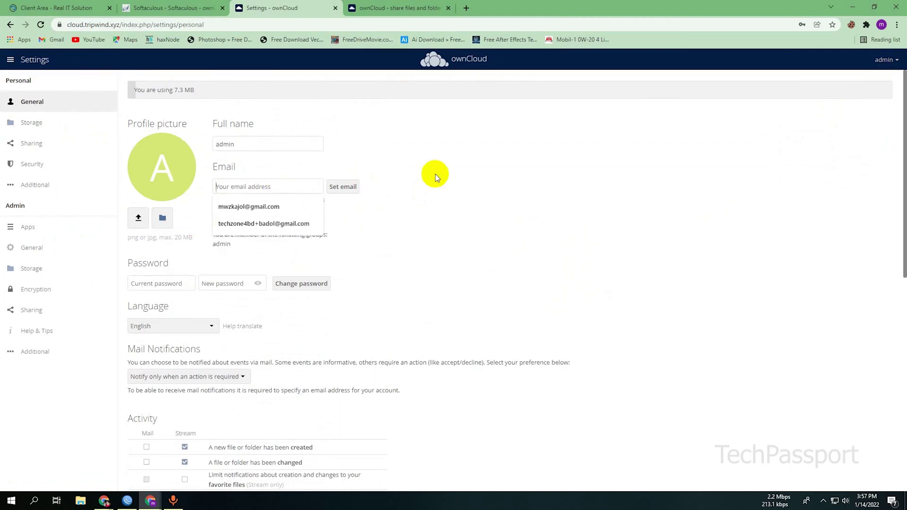
pyautogui.click(427, 182)
# - Browse the Storage, General and Additional personal settings sections
pyautogui.click(46, 126)
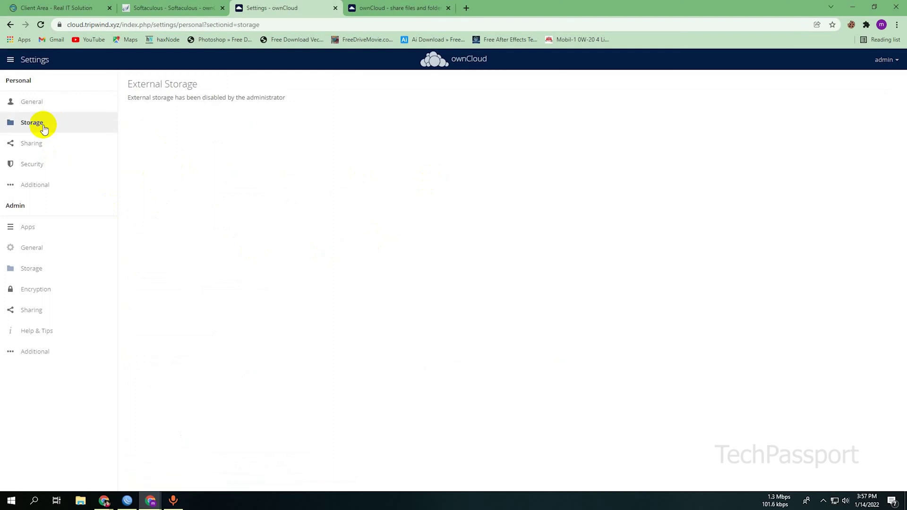
pyautogui.click(41, 105)
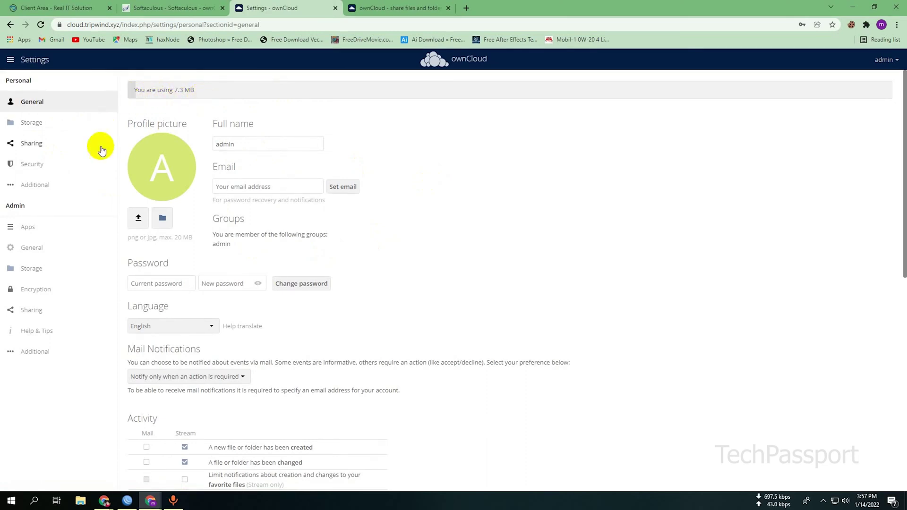
pyautogui.click(34, 185)
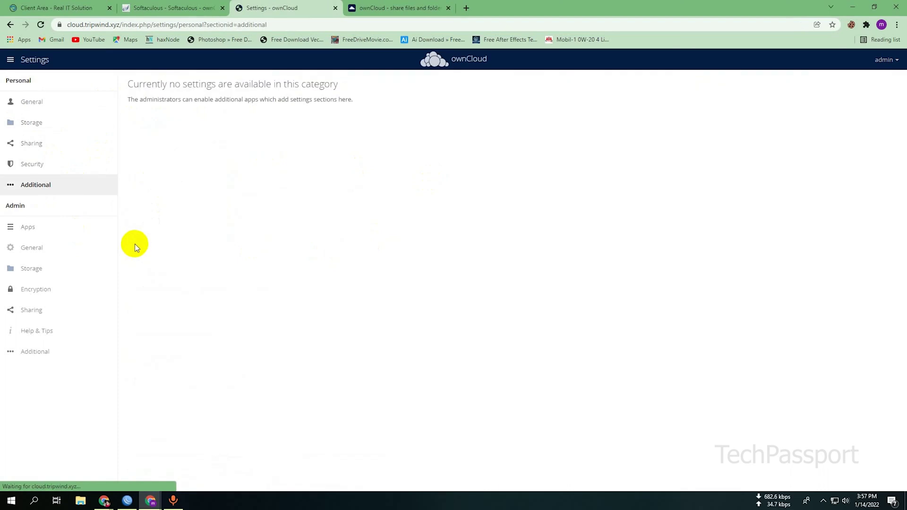
# - Review the admin Apps, General and Storage settings pages
pyautogui.click(41, 227)
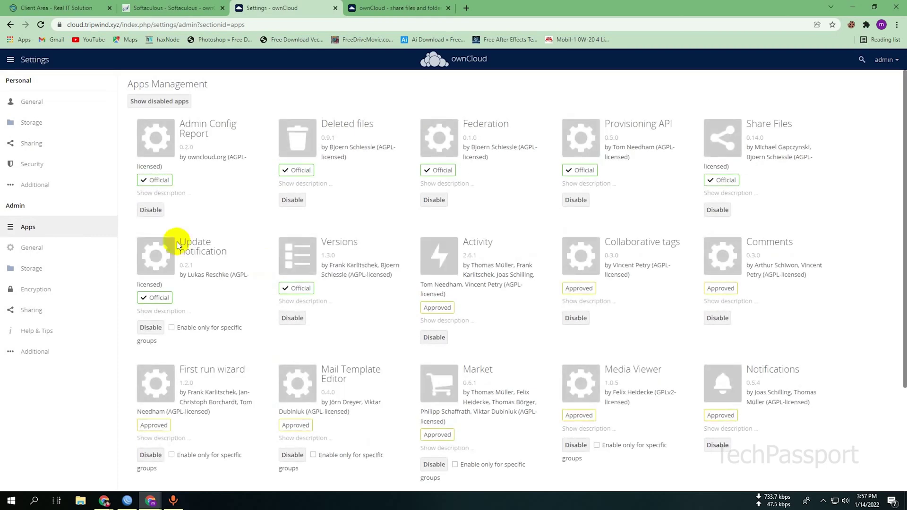
pyautogui.scroll(-3, 751, 241)
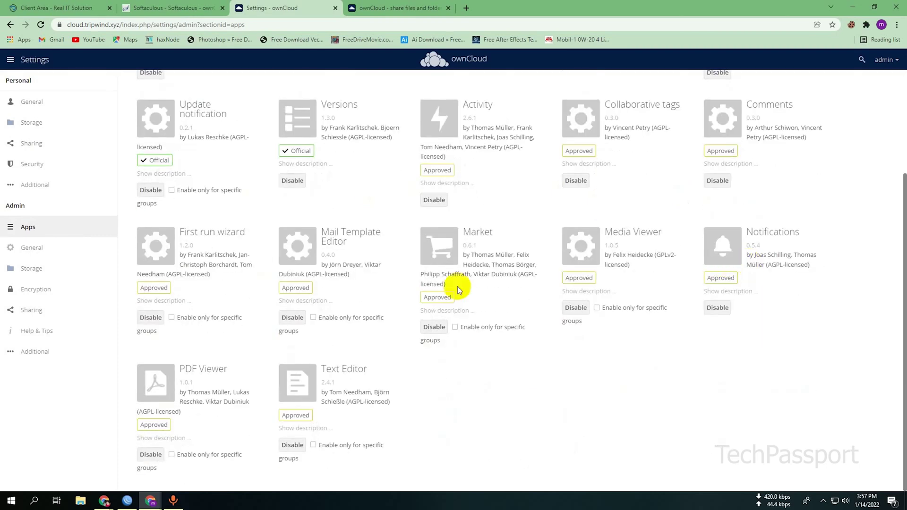
pyautogui.scroll(3, 284, 293)
pyautogui.moveTo(157, 301)
pyautogui.click(30, 248)
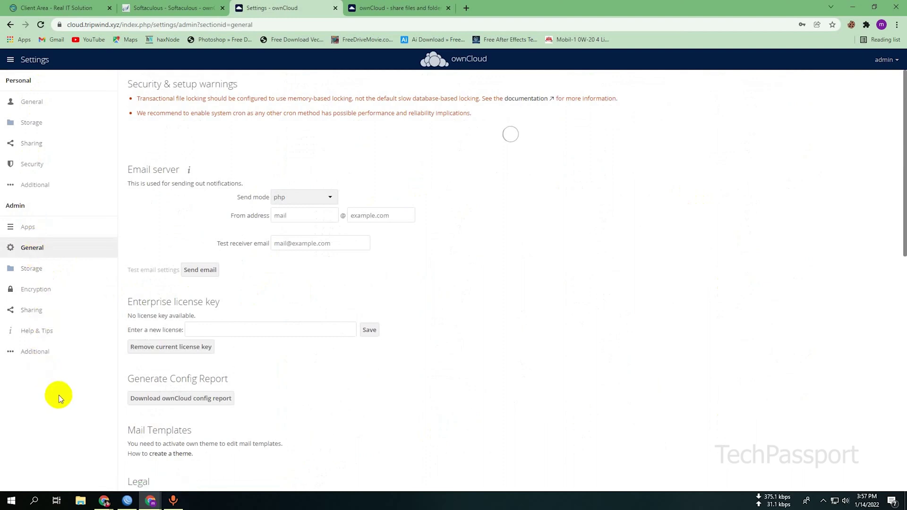
pyautogui.click(103, 318)
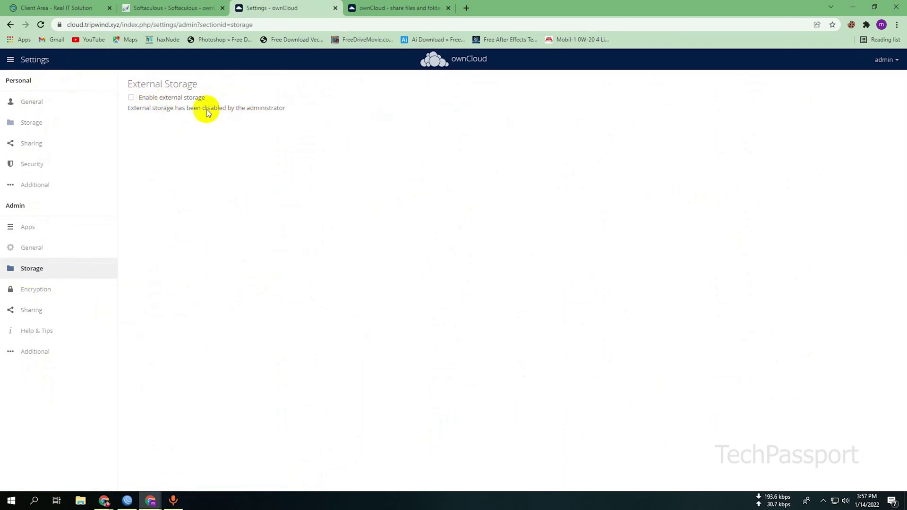
# - Return to personal General settings, then switch to the Files app
pyautogui.click(38, 104)
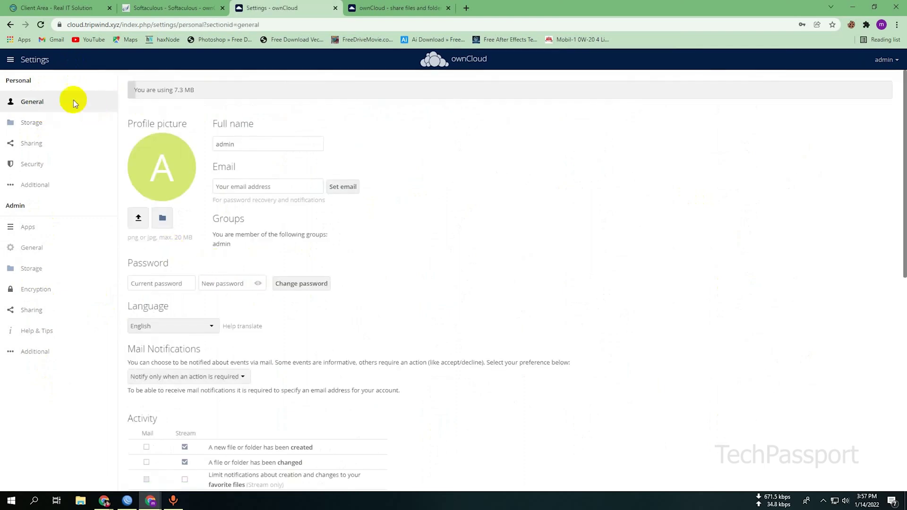
pyautogui.click(9, 60)
pyautogui.click(26, 91)
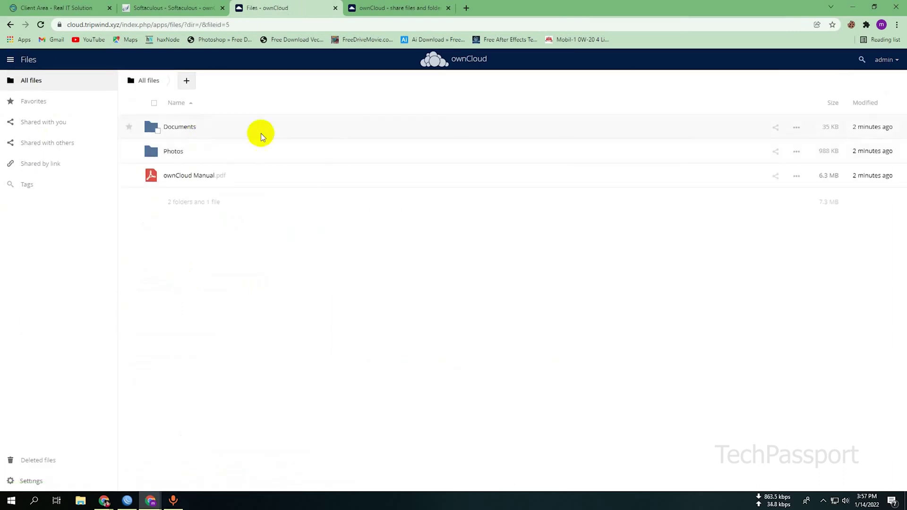
pyautogui.click(186, 81)
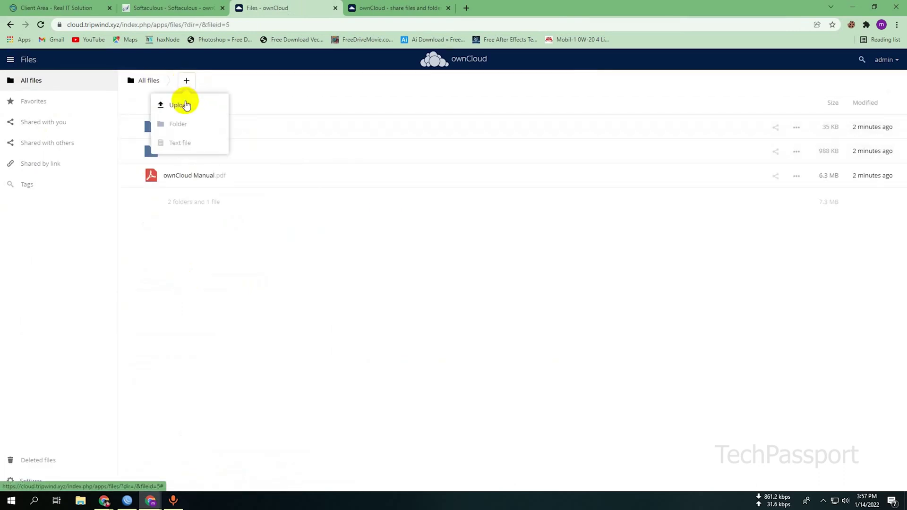
pyautogui.click(182, 102)
pyautogui.doubleClick(326, 108)
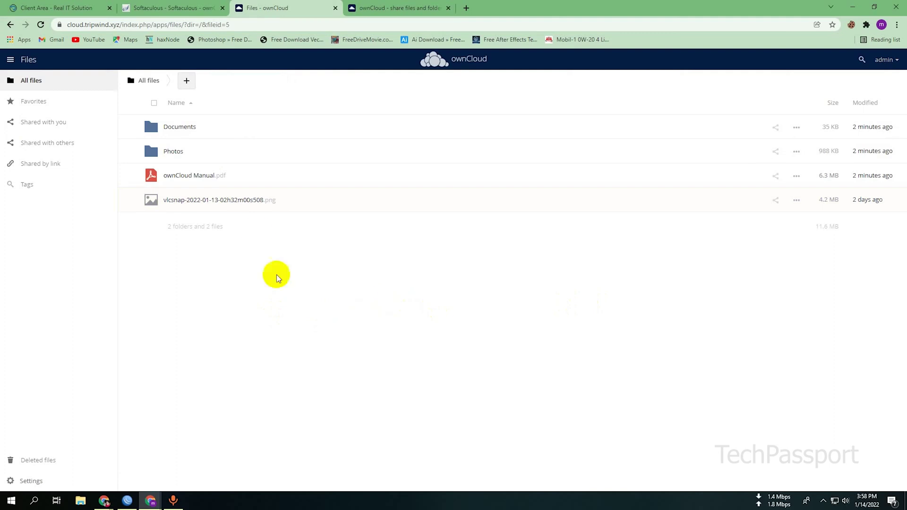
pyautogui.rightClick(296, 203)
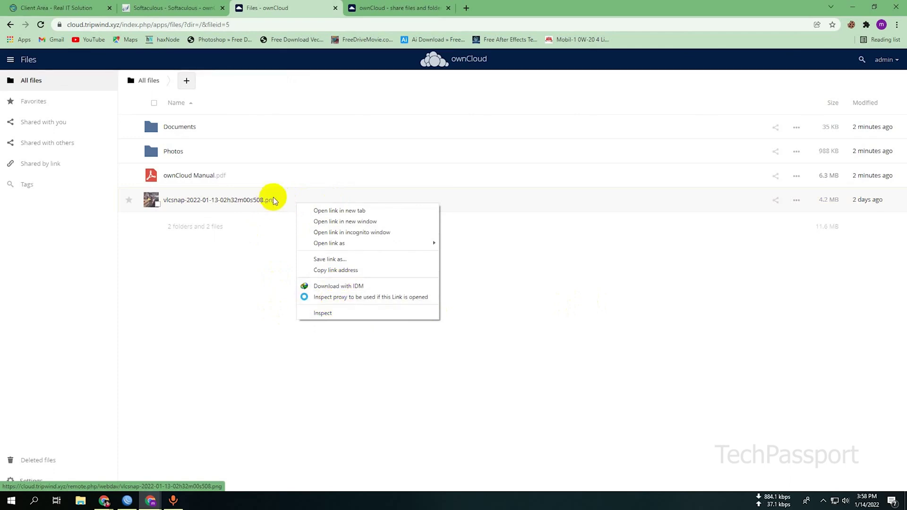
# - Create a public link for the vlcsnap image from its sharing details
pyautogui.click(775, 199)
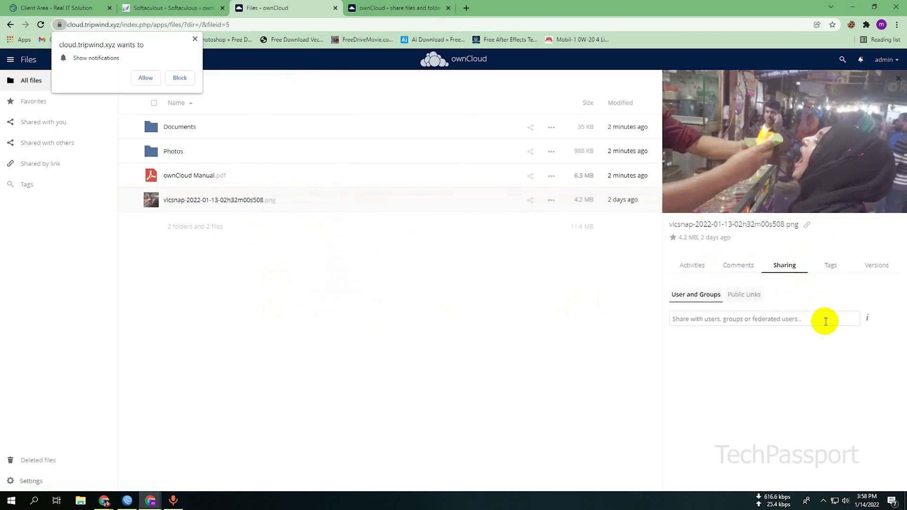
pyautogui.click(754, 298)
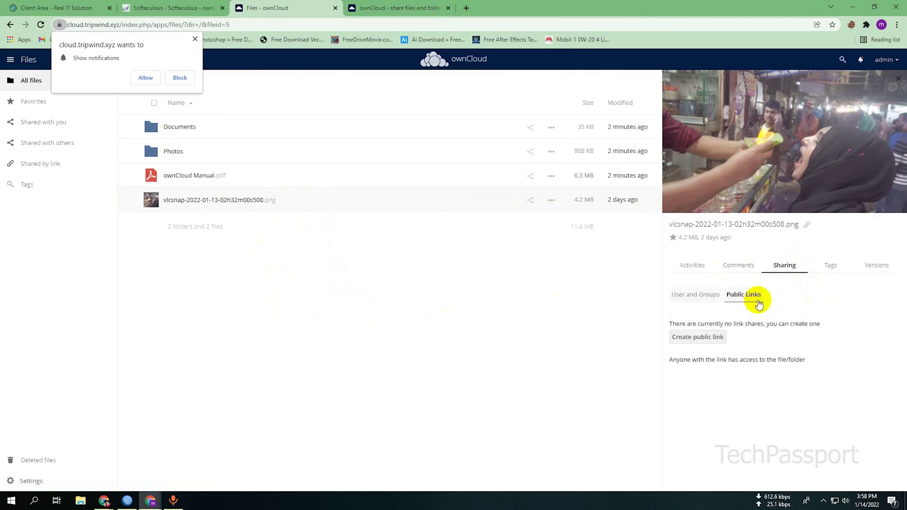
pyautogui.click(698, 337)
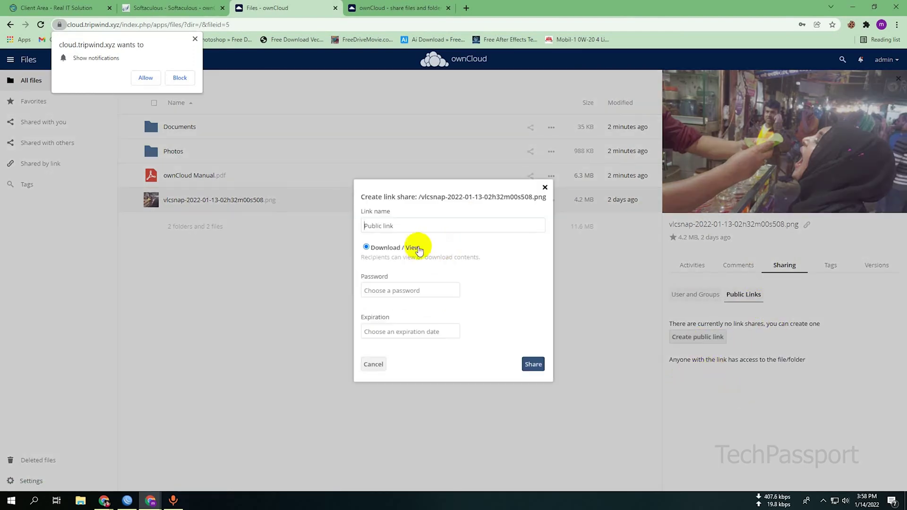
pyautogui.click(533, 370)
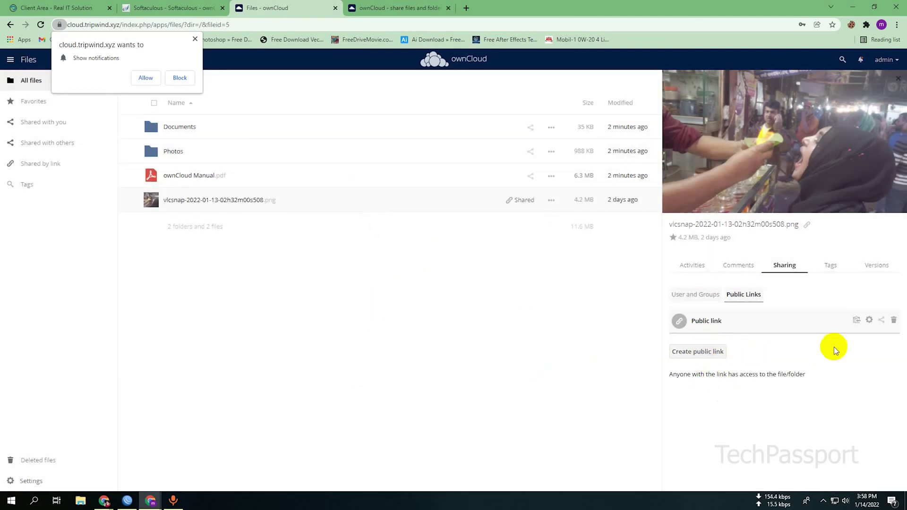
# - Copy the image's public link address to the clipboard
pyautogui.click(883, 321)
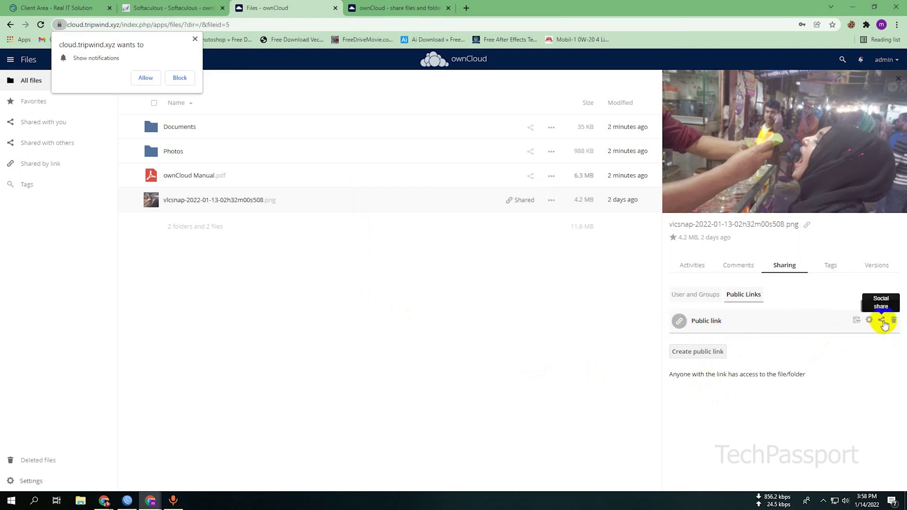
pyautogui.click(707, 357)
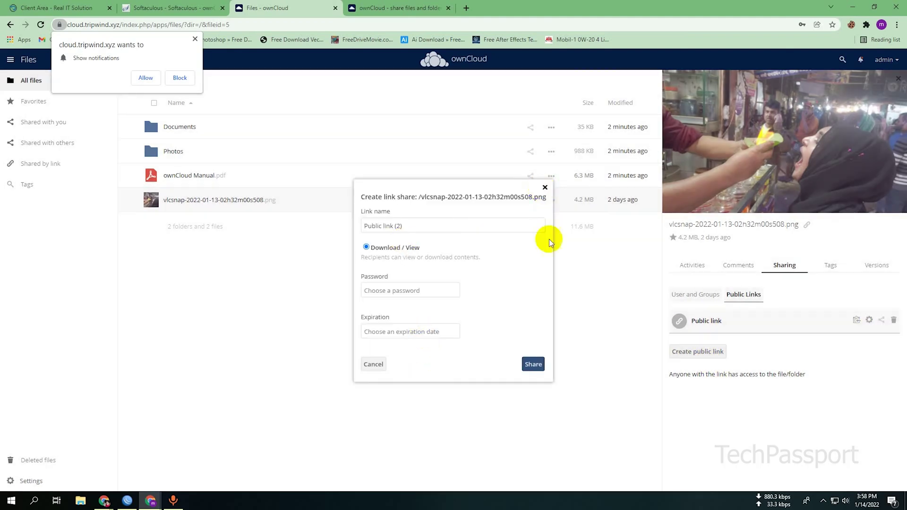
pyautogui.click(559, 265)
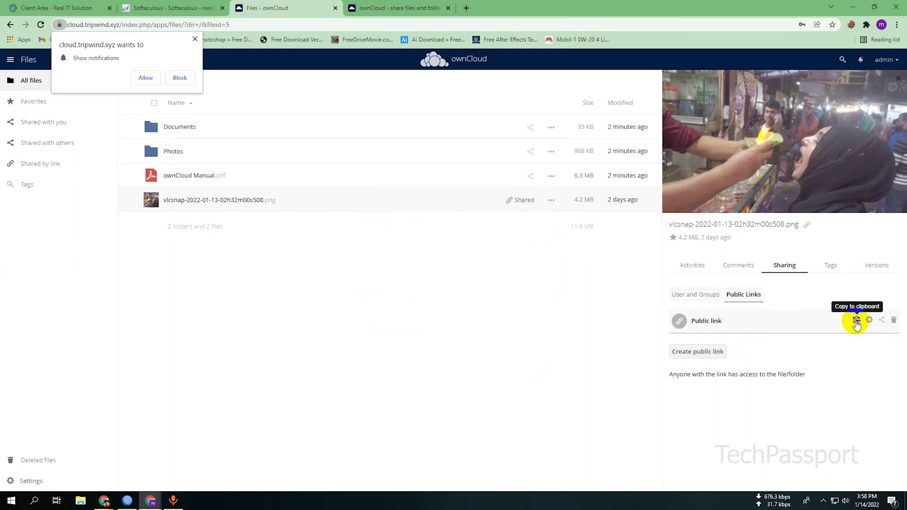
pyautogui.click(857, 322)
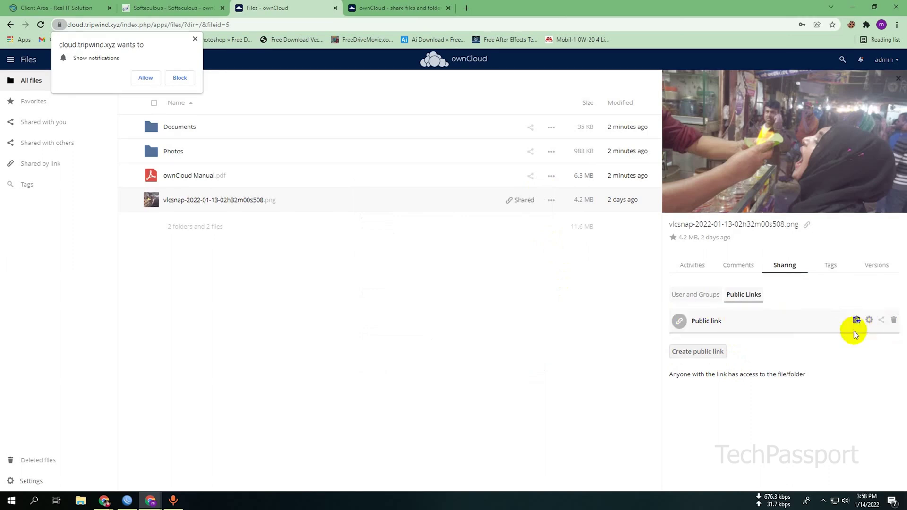
# - Open the copied share link in a new incognito browser window
pyautogui.click(897, 24)
pyautogui.click(850, 61)
pyautogui.rightClick(387, 28)
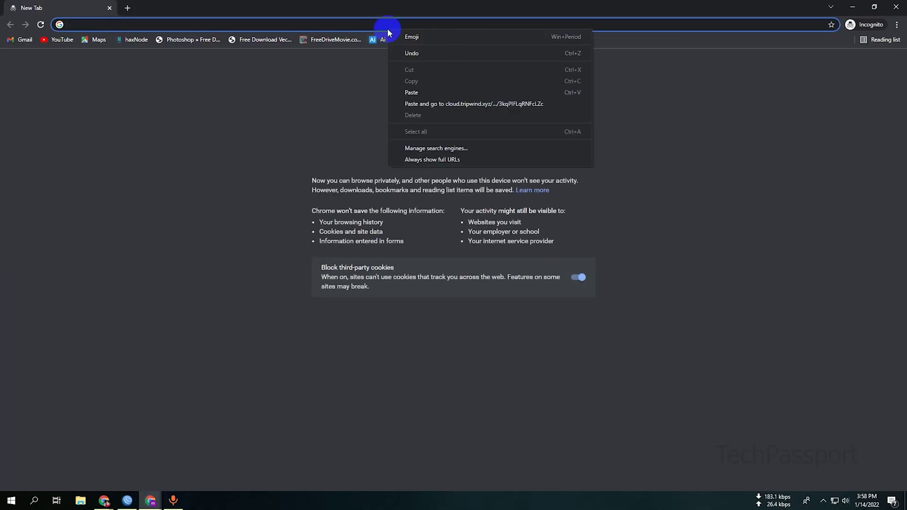
pyautogui.click(395, 104)
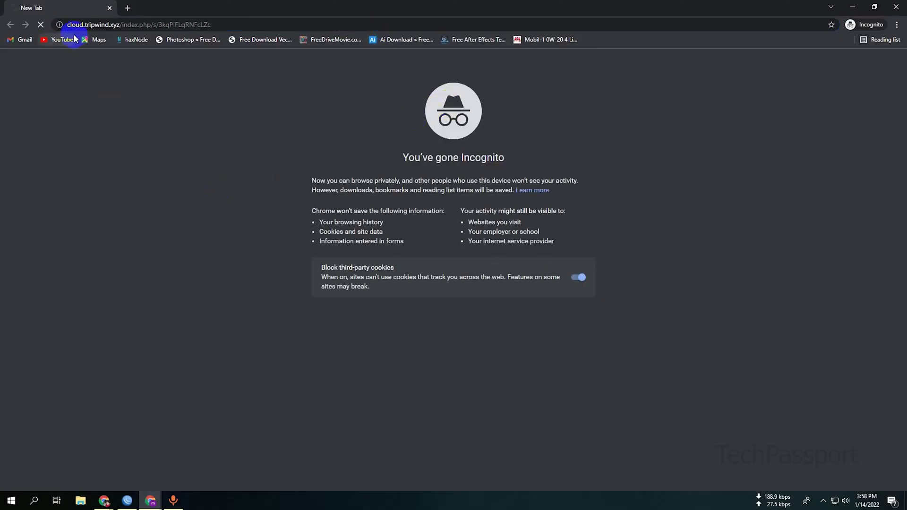